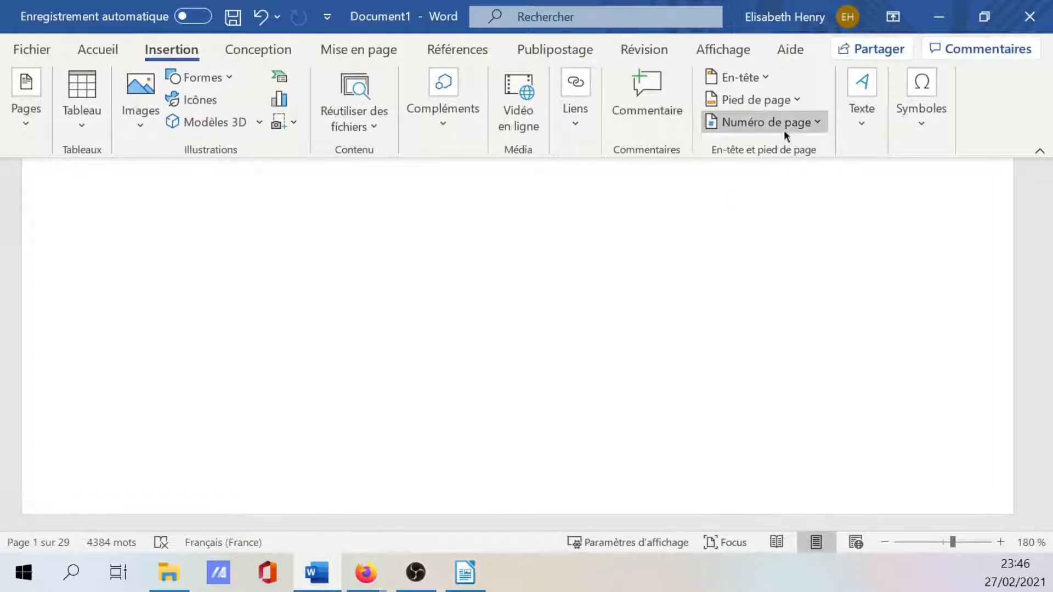
Step: Review the available page number placements and examine the page numbering already in the document's footers
click(784, 126)
mouse_move(782, 237)
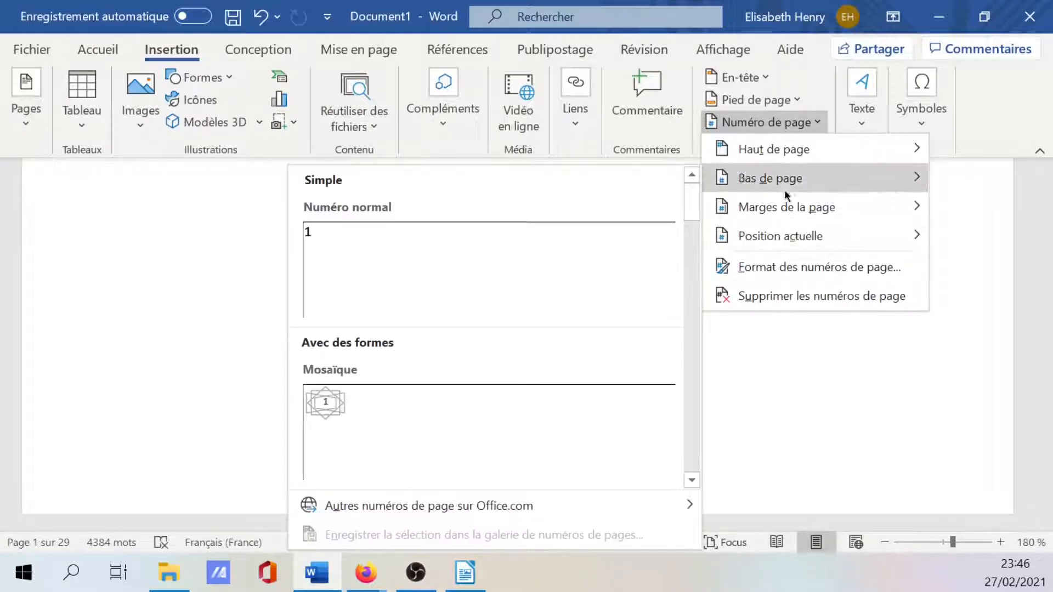
mouse_move(826, 141)
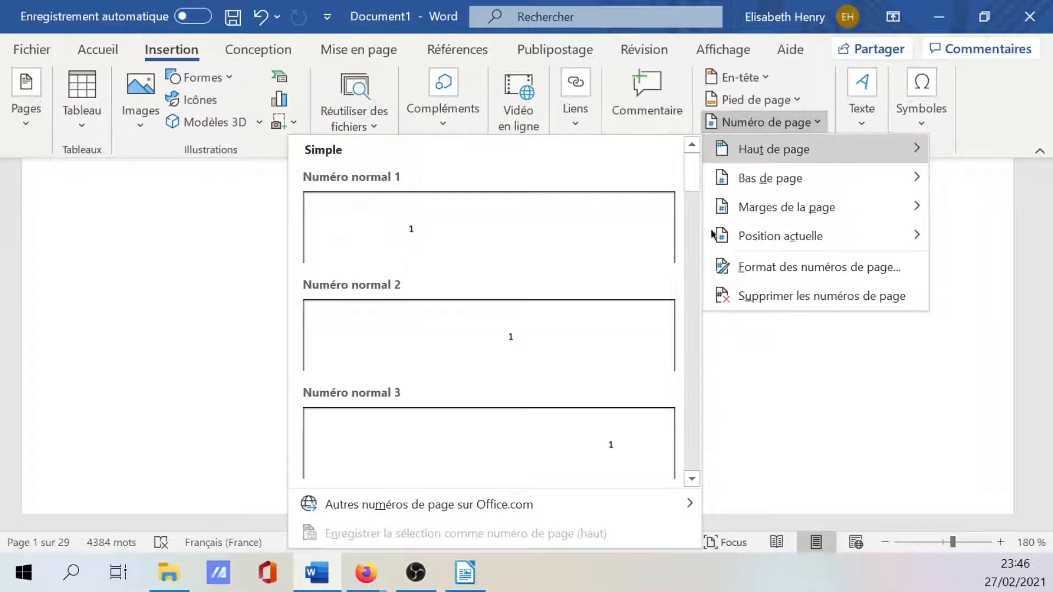
mouse_move(814, 241)
scroll(386, 458, down, 5)
click(183, 358)
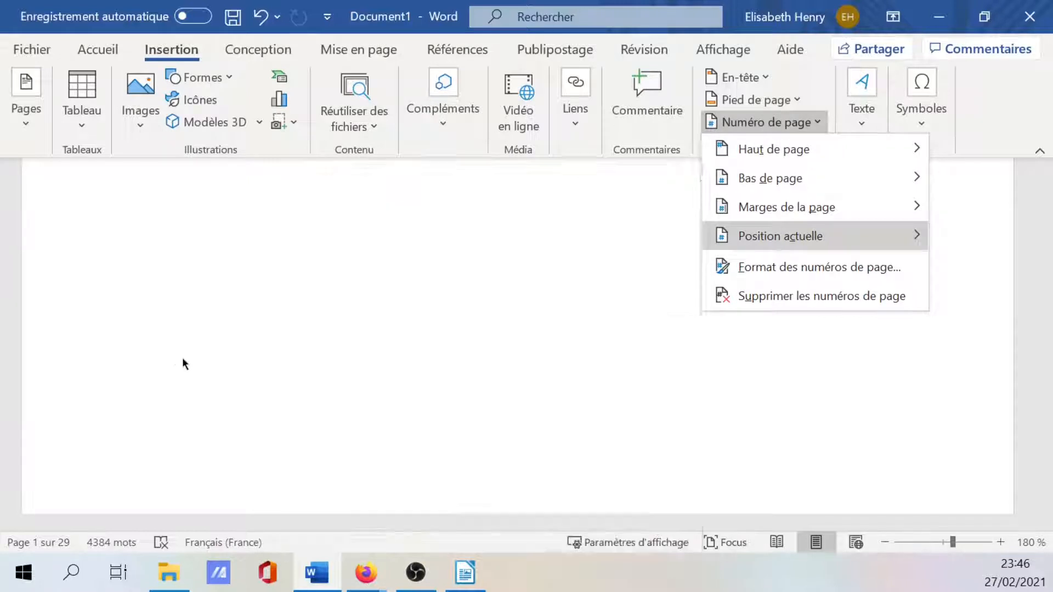
scroll(179, 365, down, 5)
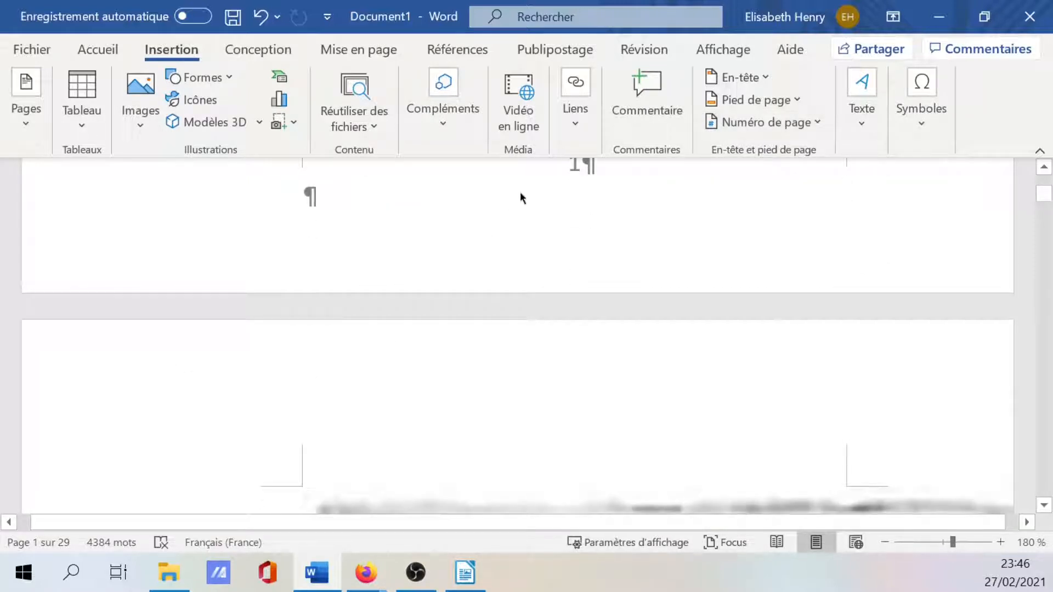
double_click(570, 182)
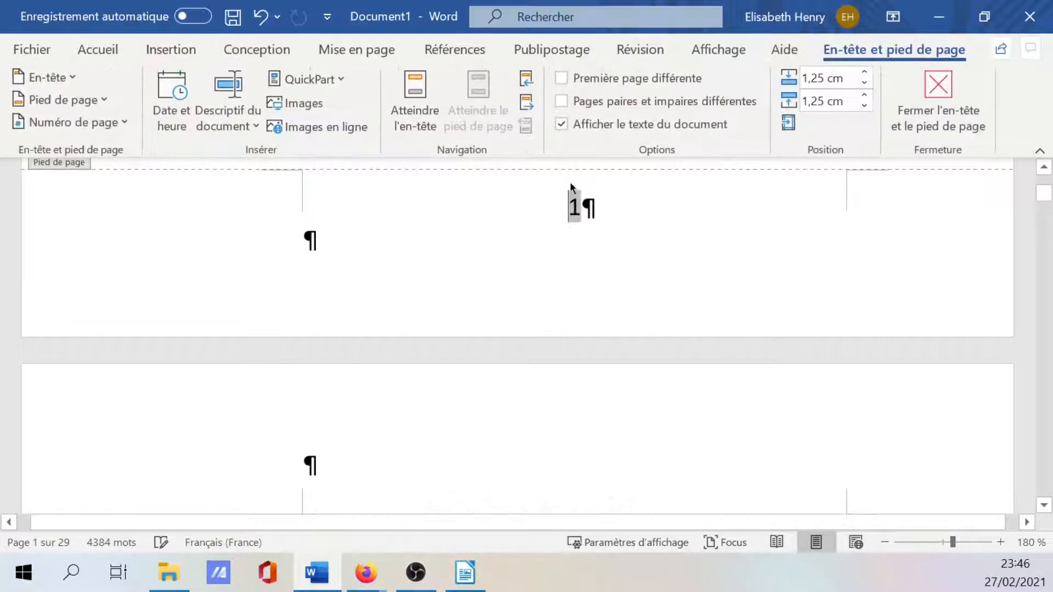
scroll(547, 282, down, 15)
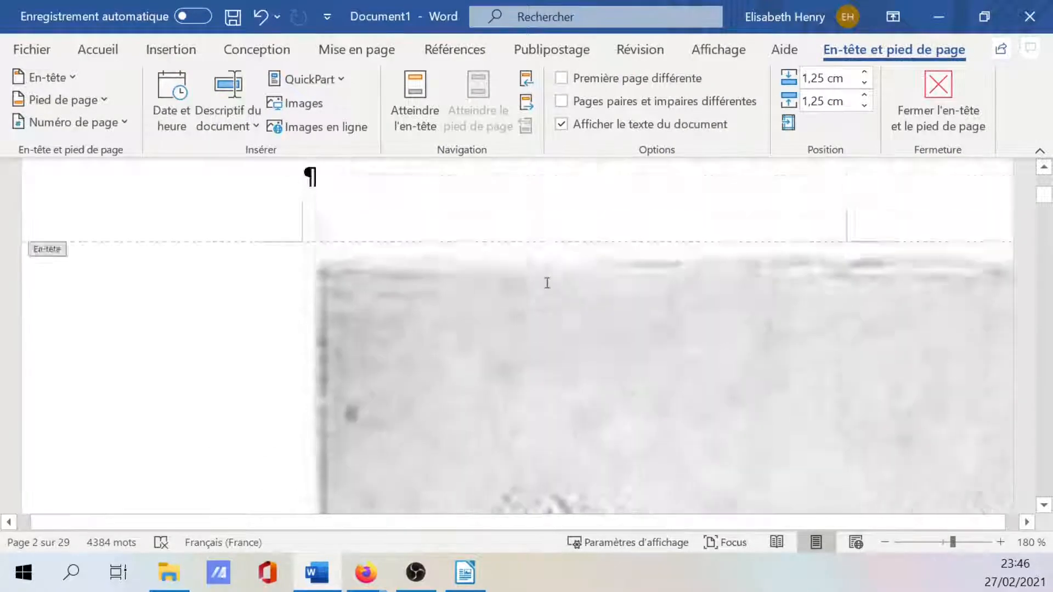
ctrl+scroll(548, 282, down, 5)
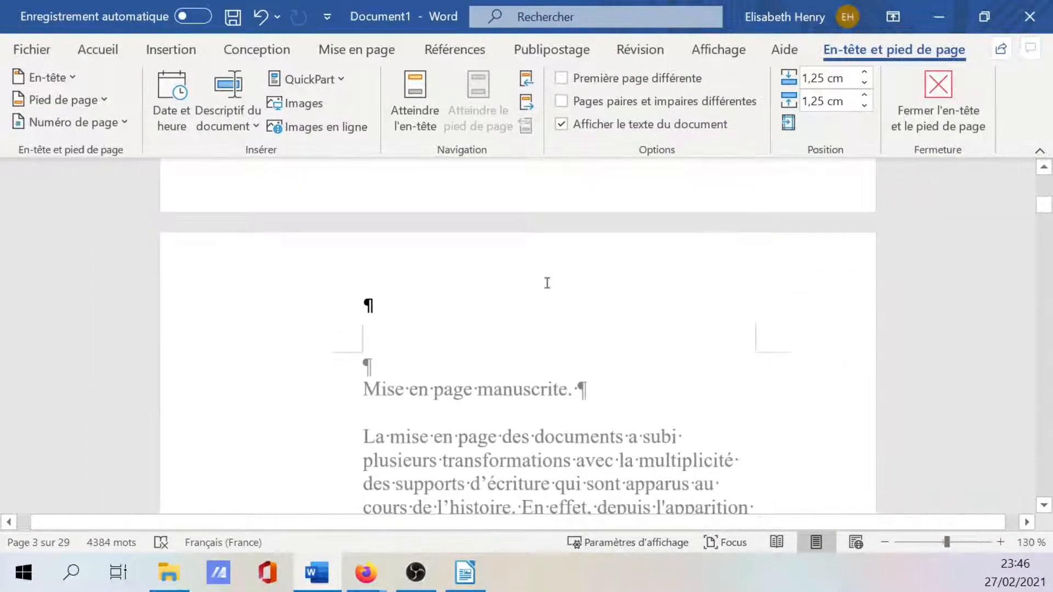
scroll(547, 282, down, 6)
triple_click(420, 203)
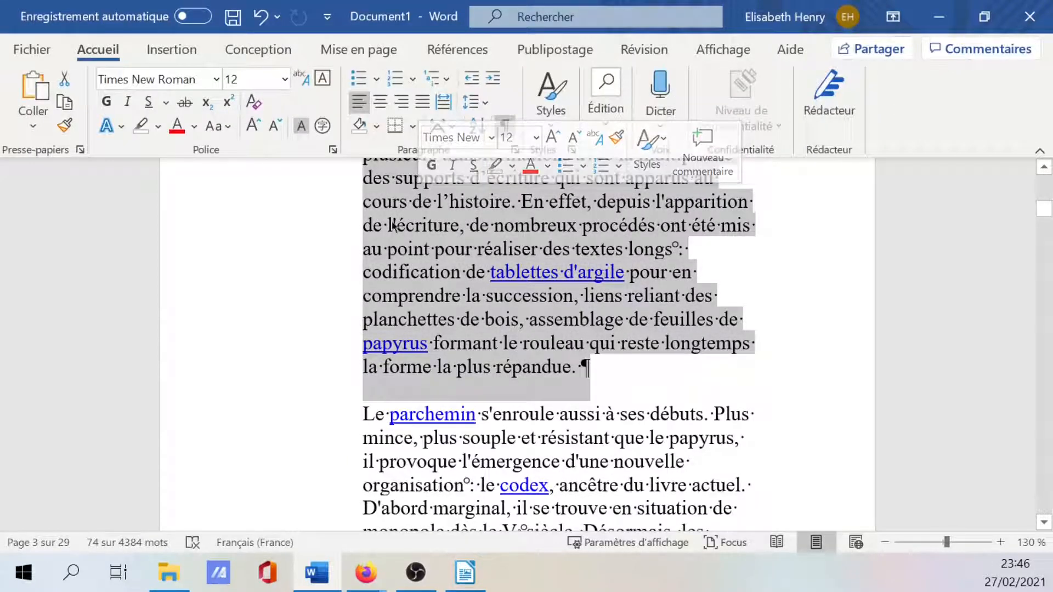
Step: Apply the Titre 2 style to the heading "Les magazines illustrés"
scroll(410, 307, up, 10)
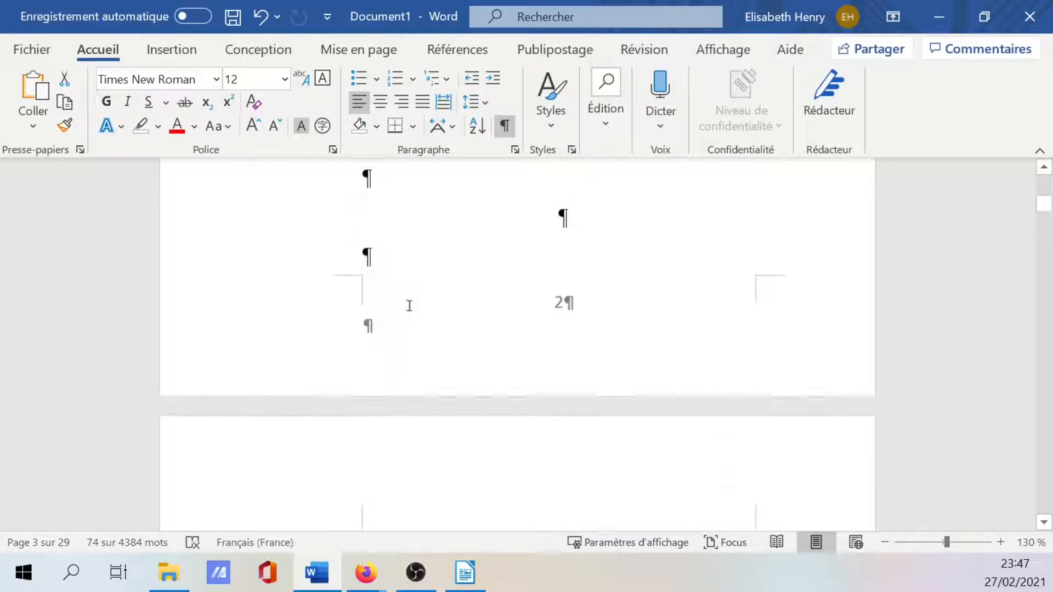
scroll(410, 307, up, 15)
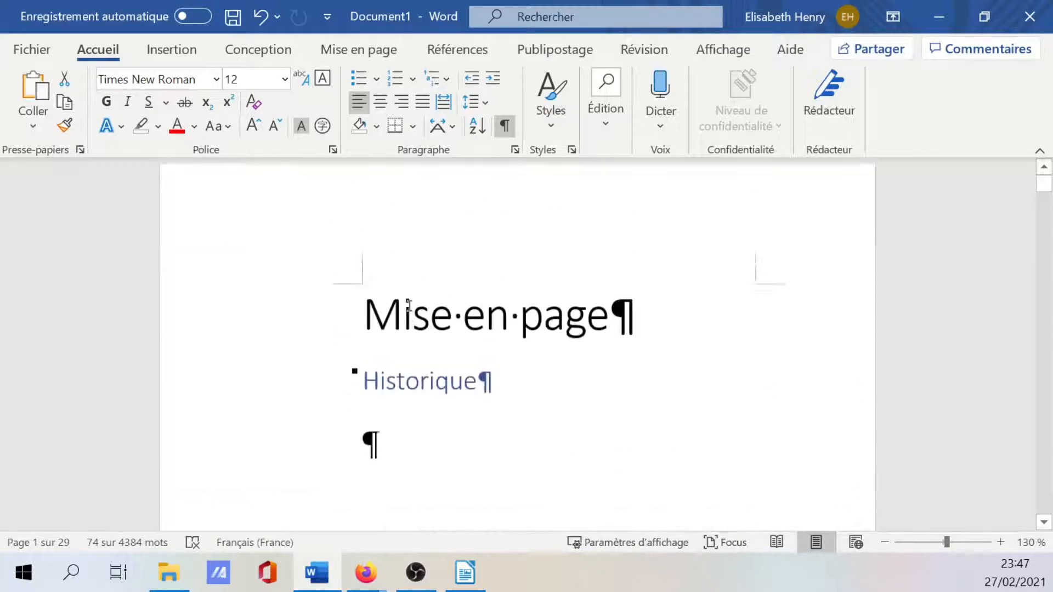
scroll(408, 305, down, 2)
scroll(409, 306, up, 1)
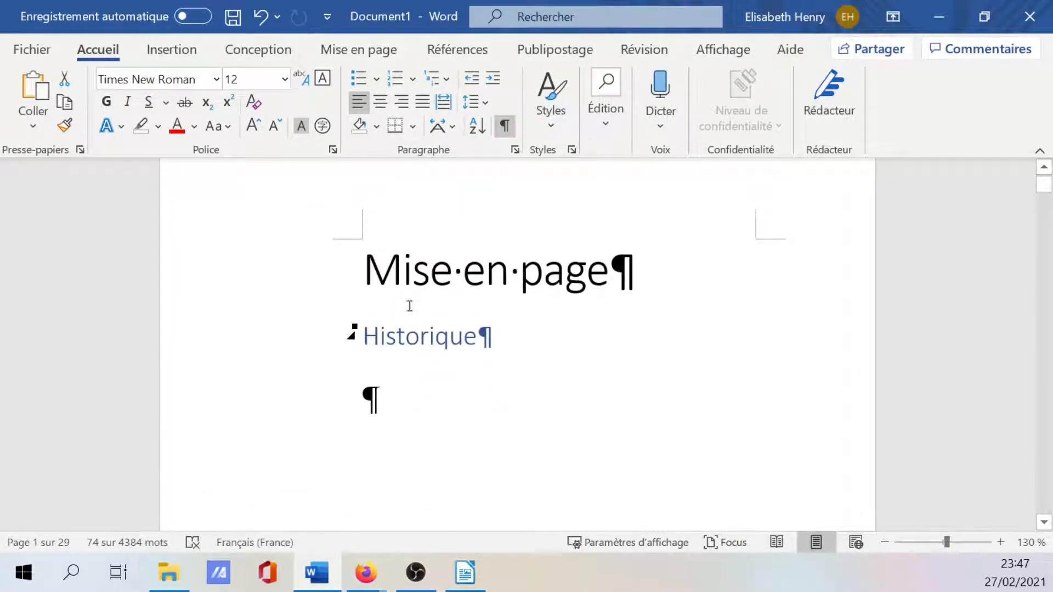
click(415, 341)
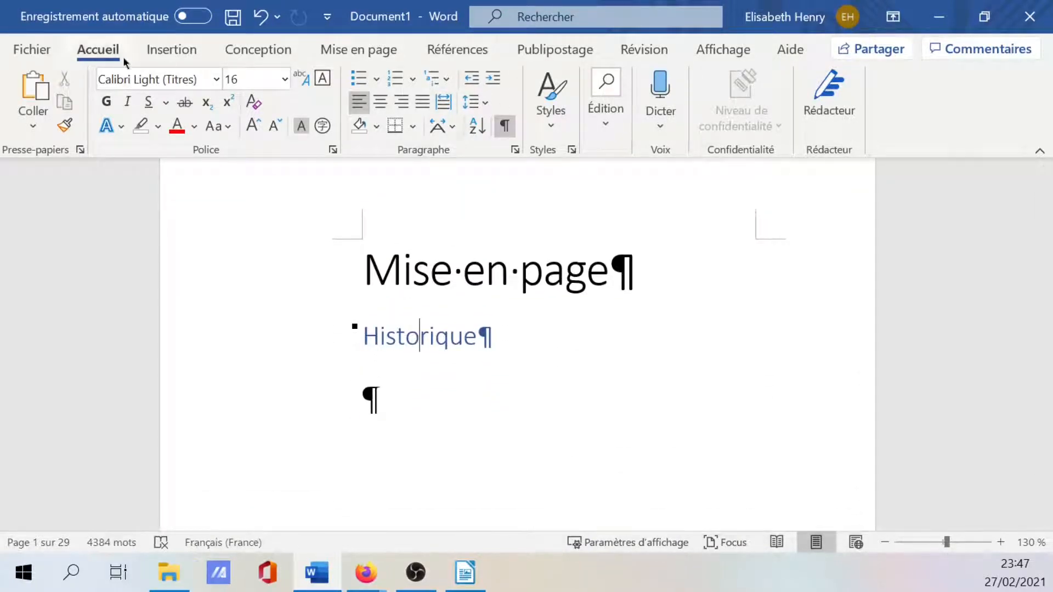
click(556, 121)
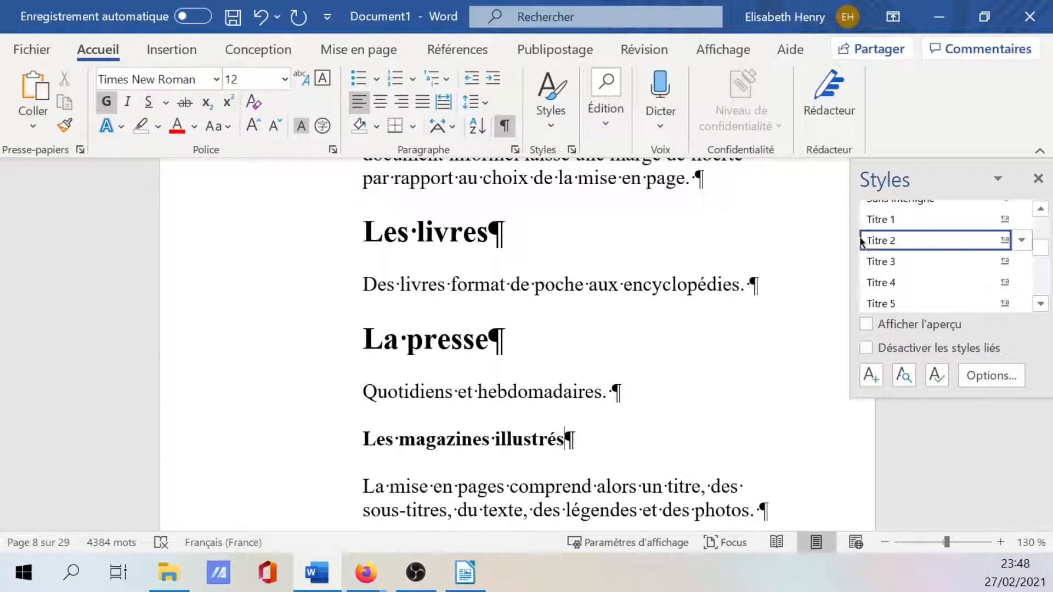
click(865, 244)
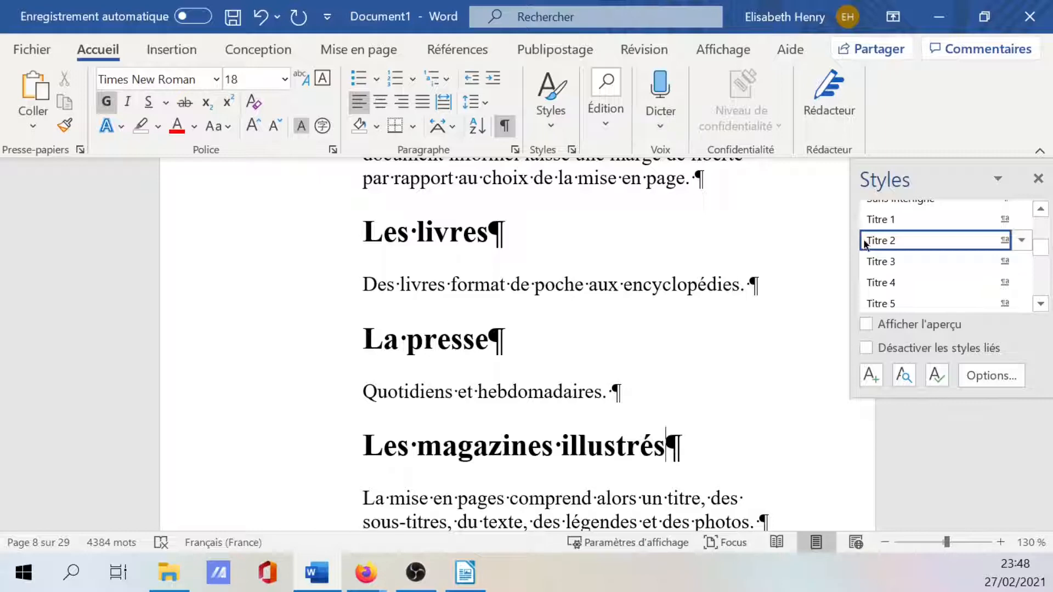
Step: Try numbering the heading "Les bandes dessinées" manually with the prefix "3."
scroll(360, 233, up, 6)
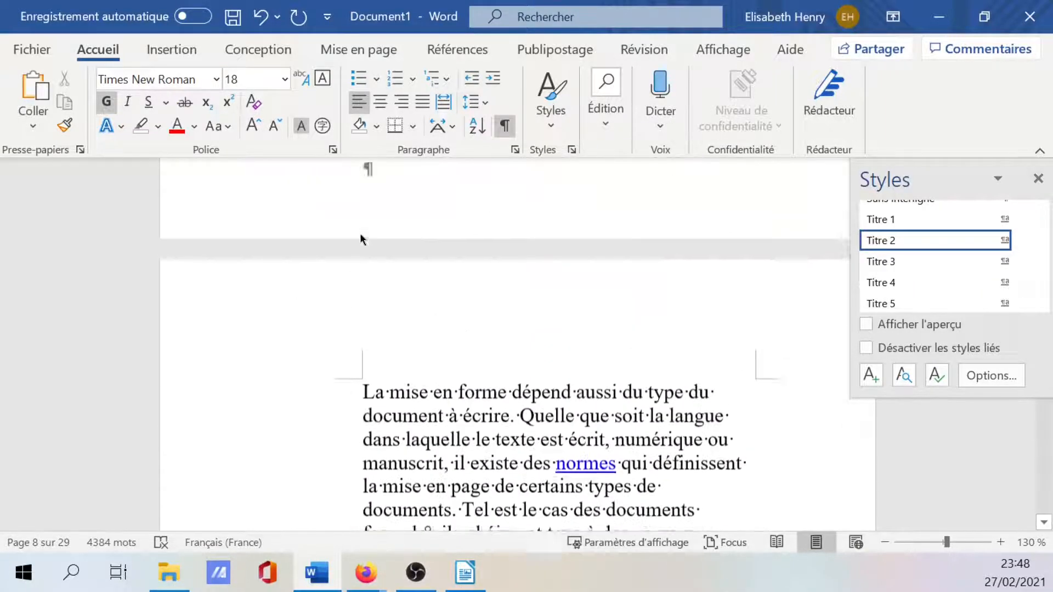
scroll(359, 235, down, 10)
scroll(360, 234, down, 12)
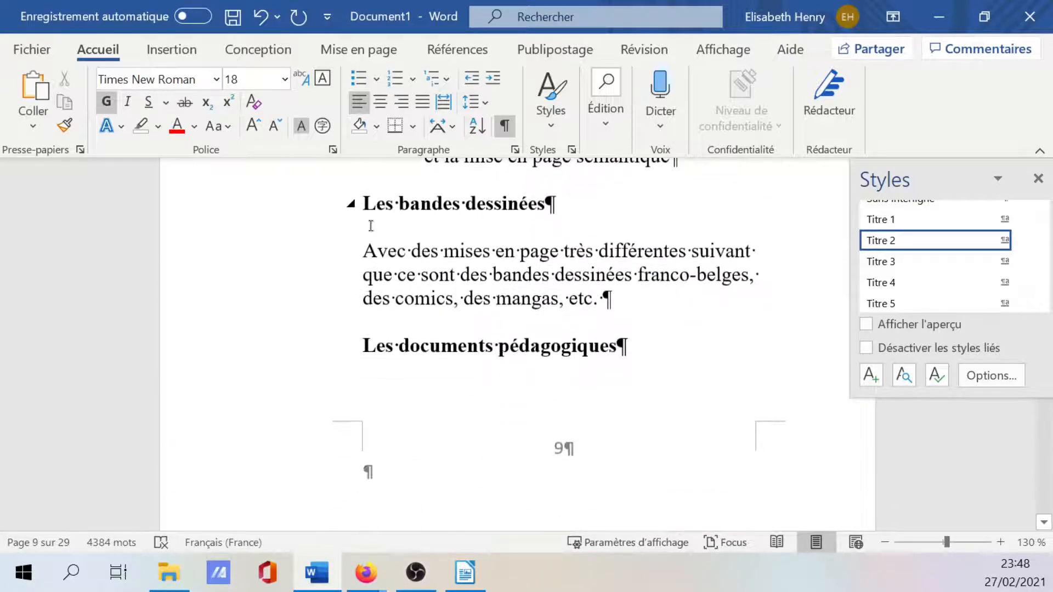
click(399, 204)
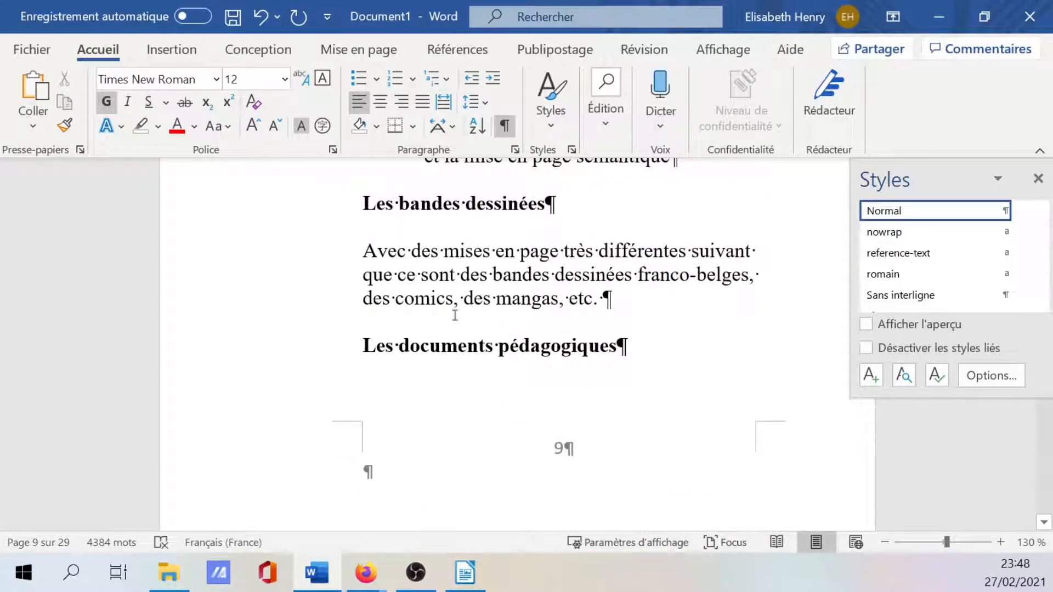
click(349, 204)
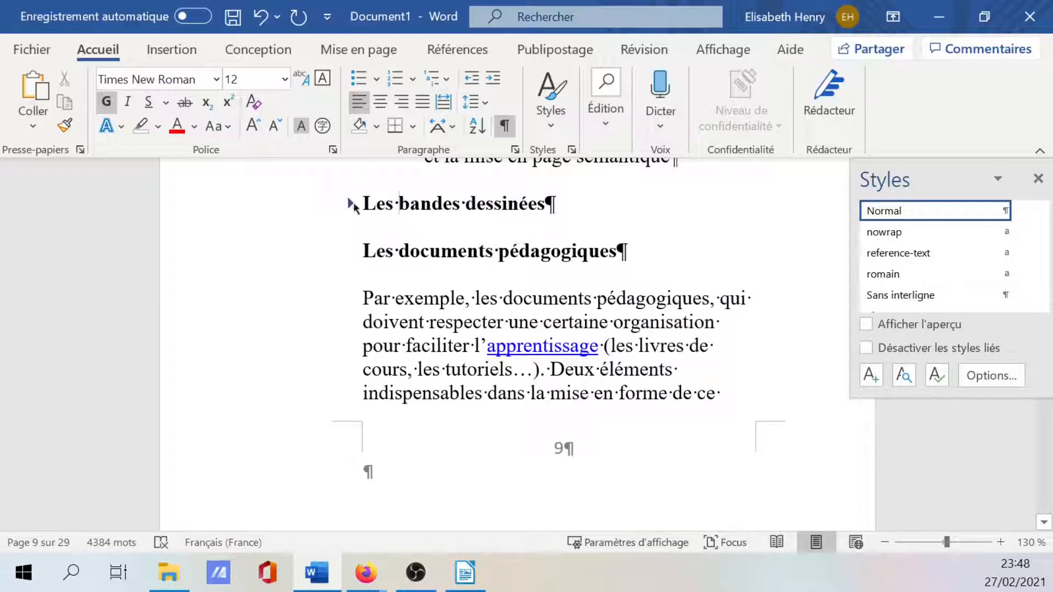
click(349, 204)
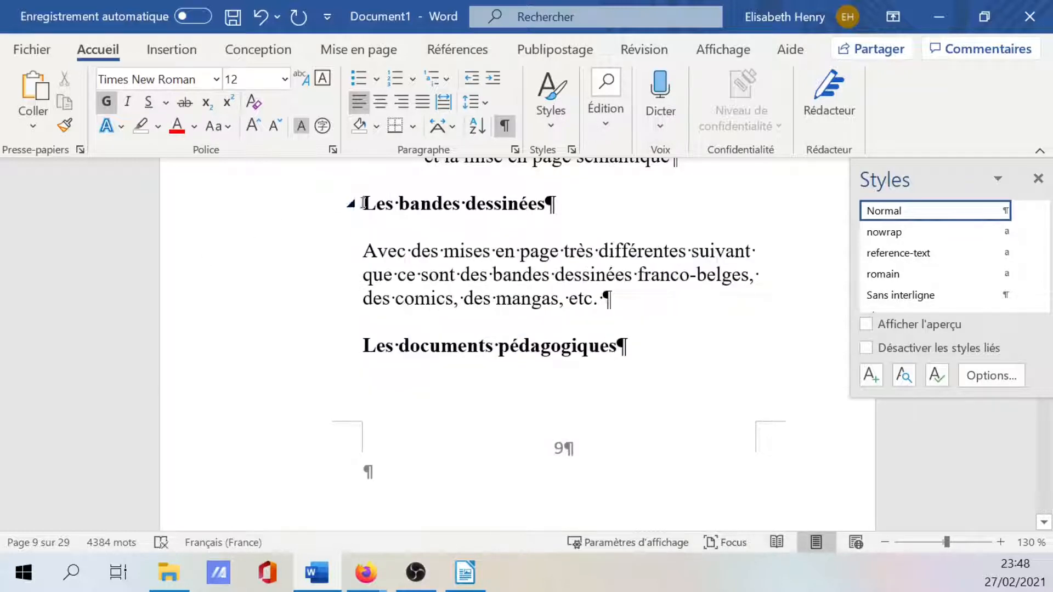
text(3.)
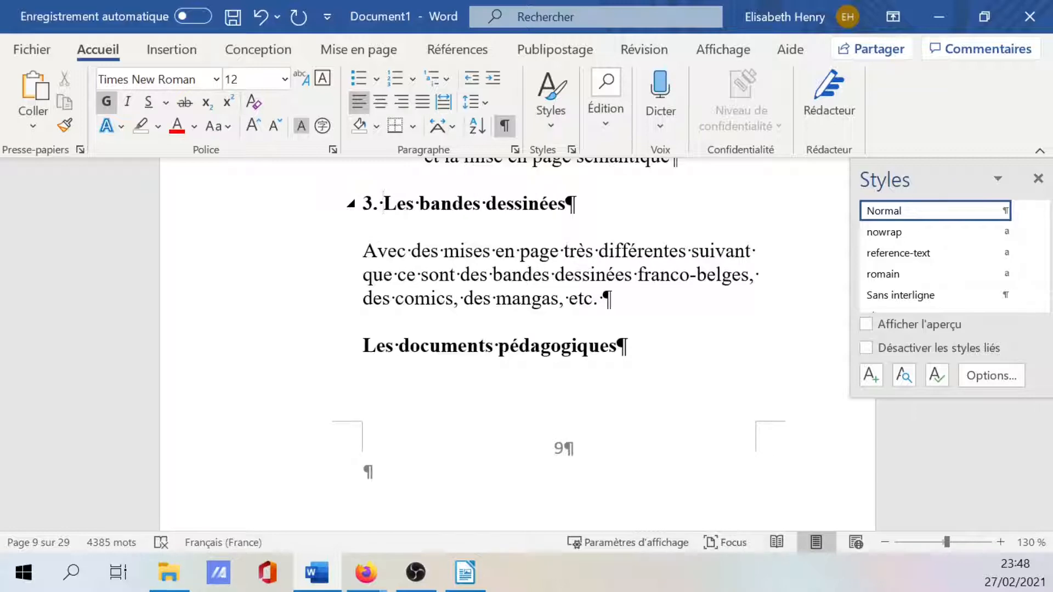
key(BackSpace)
key(BackSpace)
key(BackSpace)
Step: Modify the Titre 1 style so its headings use the "1. 2. 3." numbering format
scroll(515, 340, down, 5)
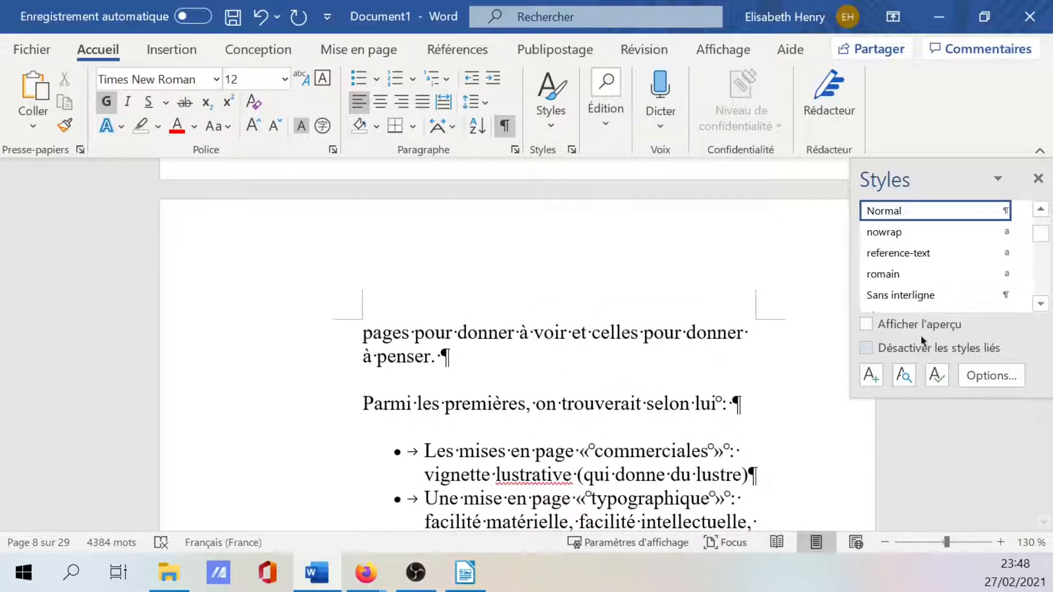
scroll(1045, 270, down, 2)
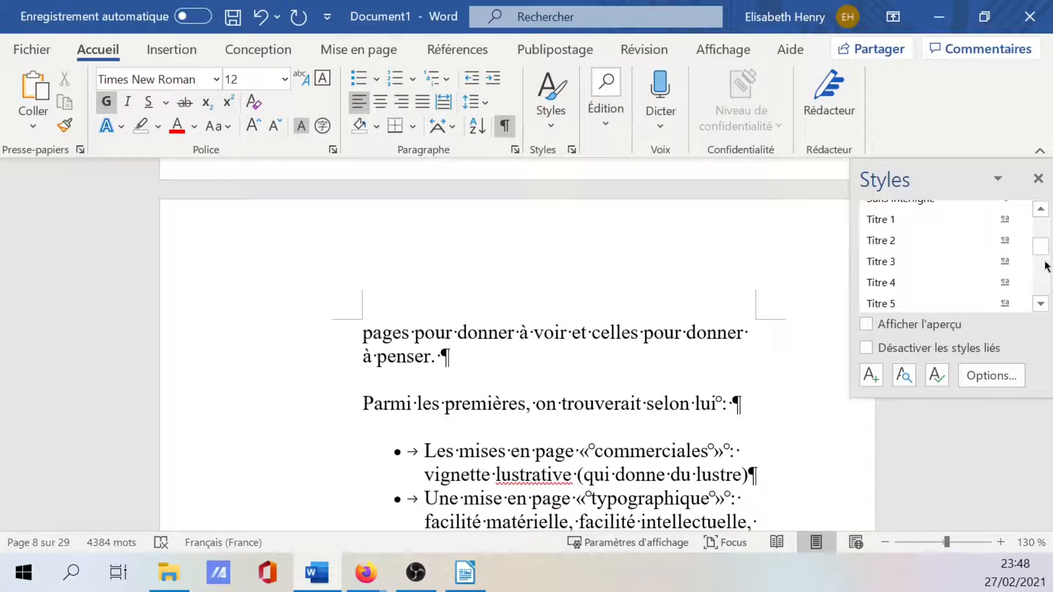
click(1021, 220)
click(762, 274)
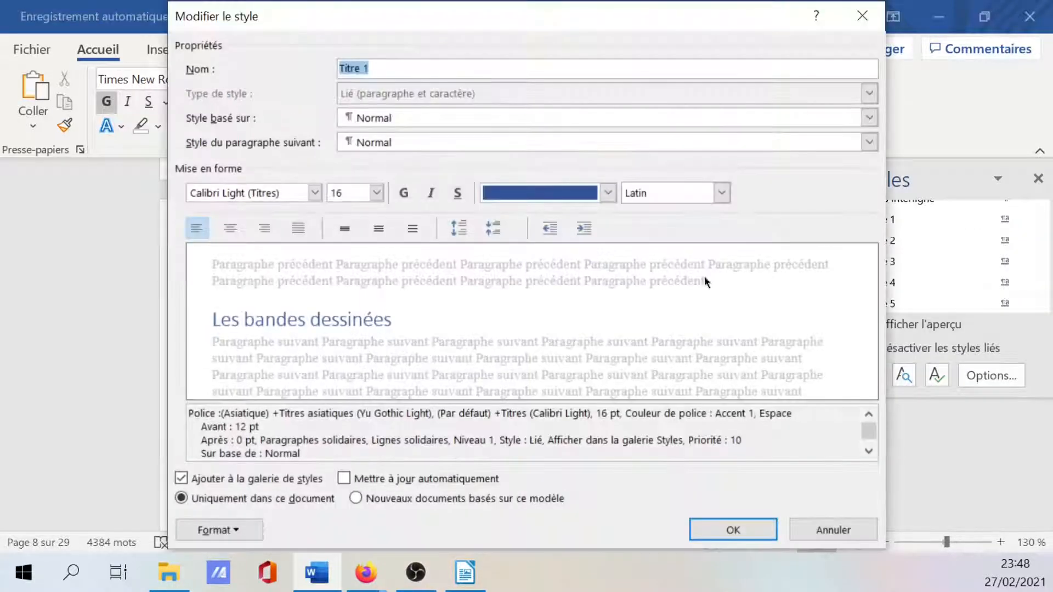
click(238, 523)
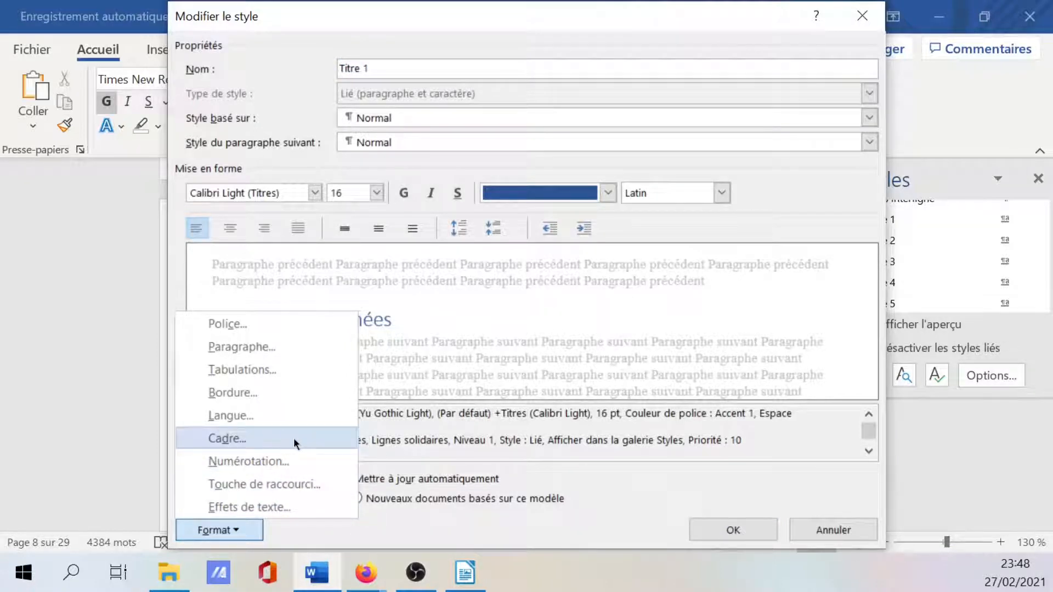
click(277, 459)
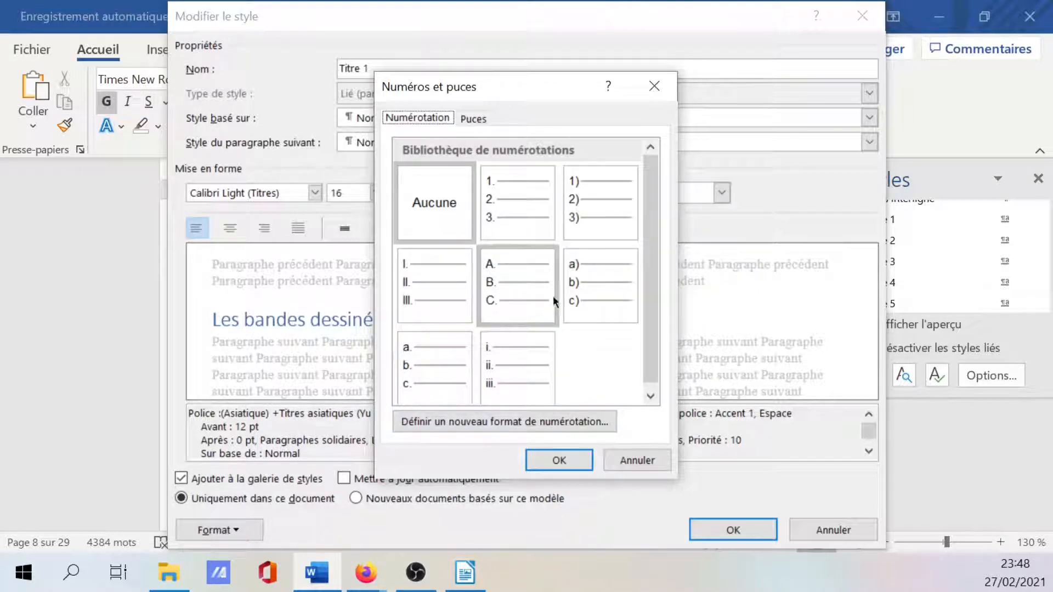
click(512, 226)
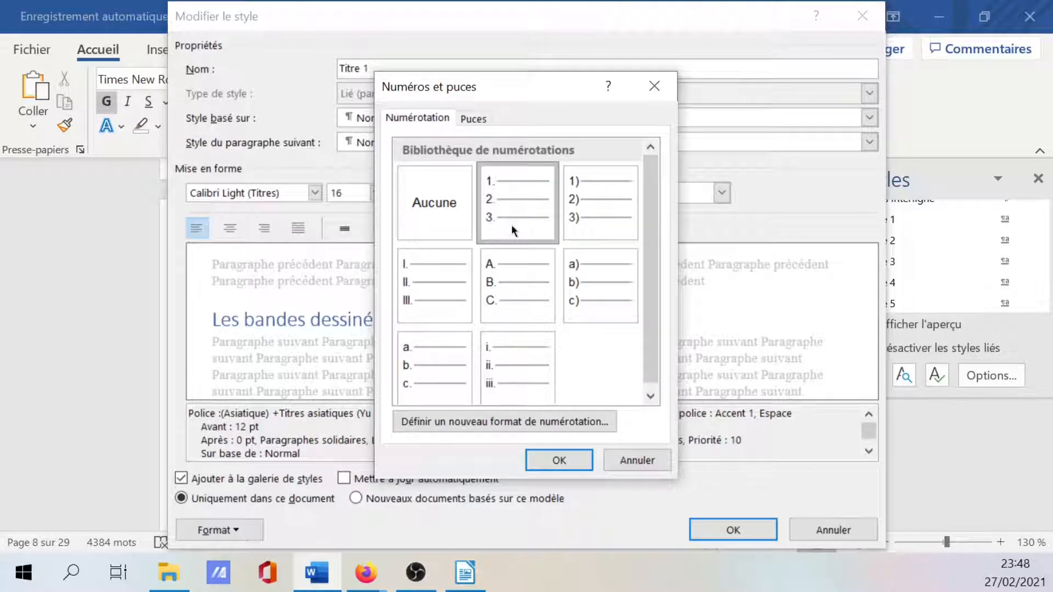
click(546, 457)
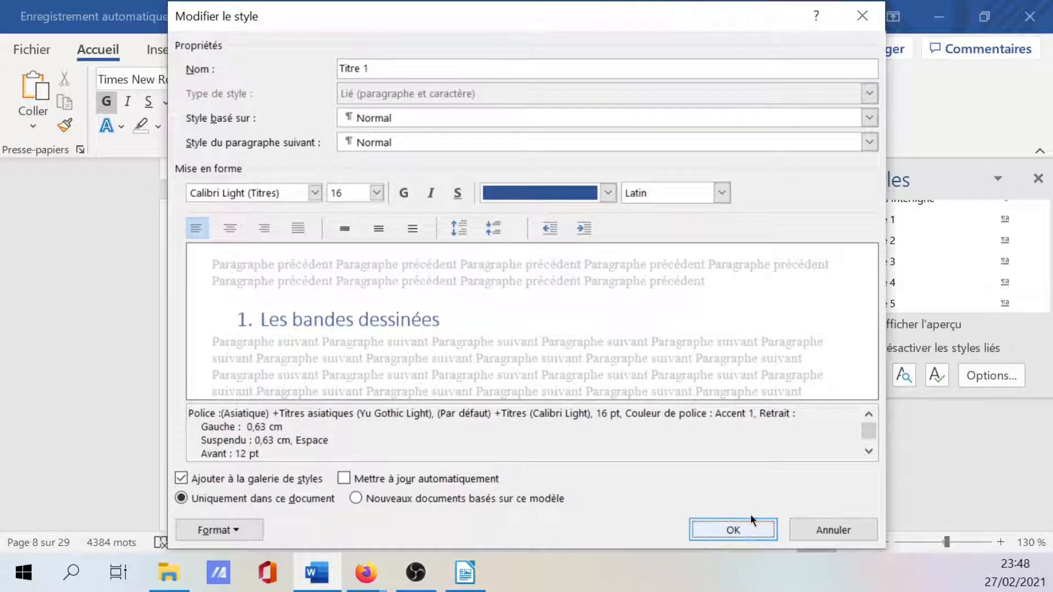
click(733, 529)
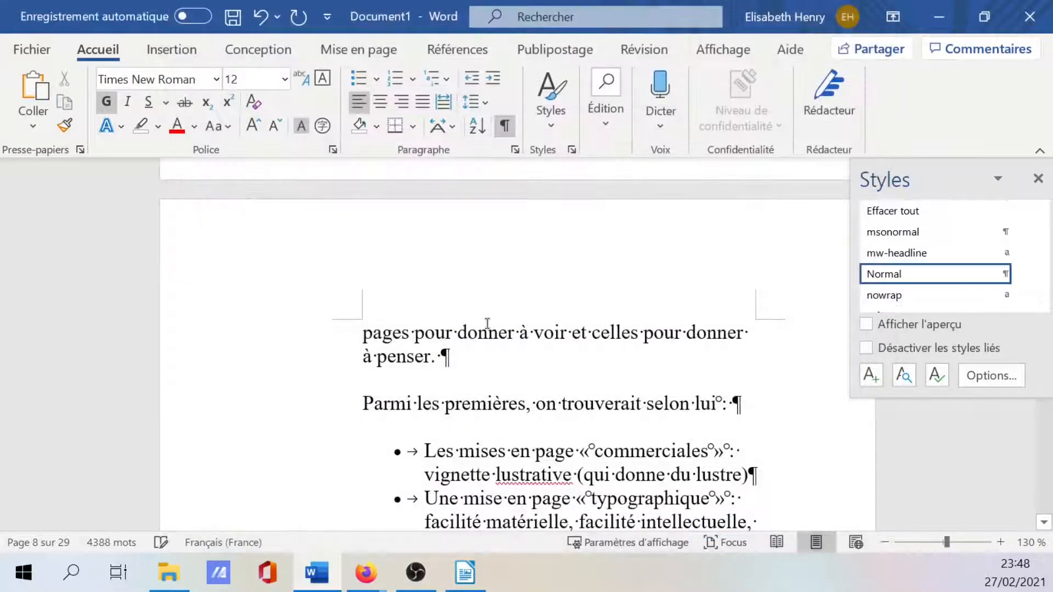
Step: Examine the numbering of the Titre 1 headings and the footer page numbers across the first pages
scroll(487, 324, down, 5)
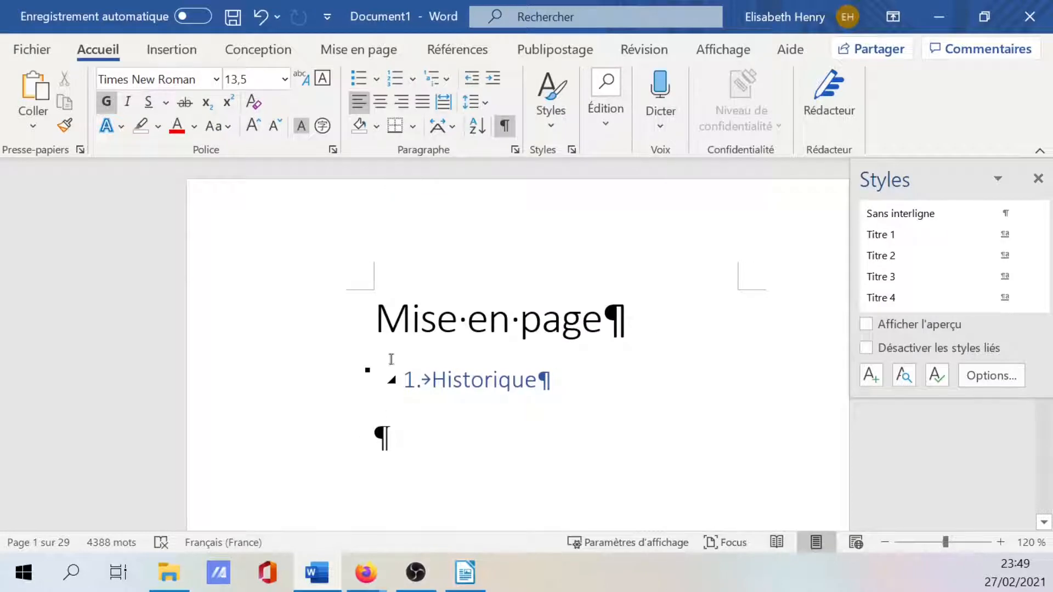
scroll(427, 377, down, 12)
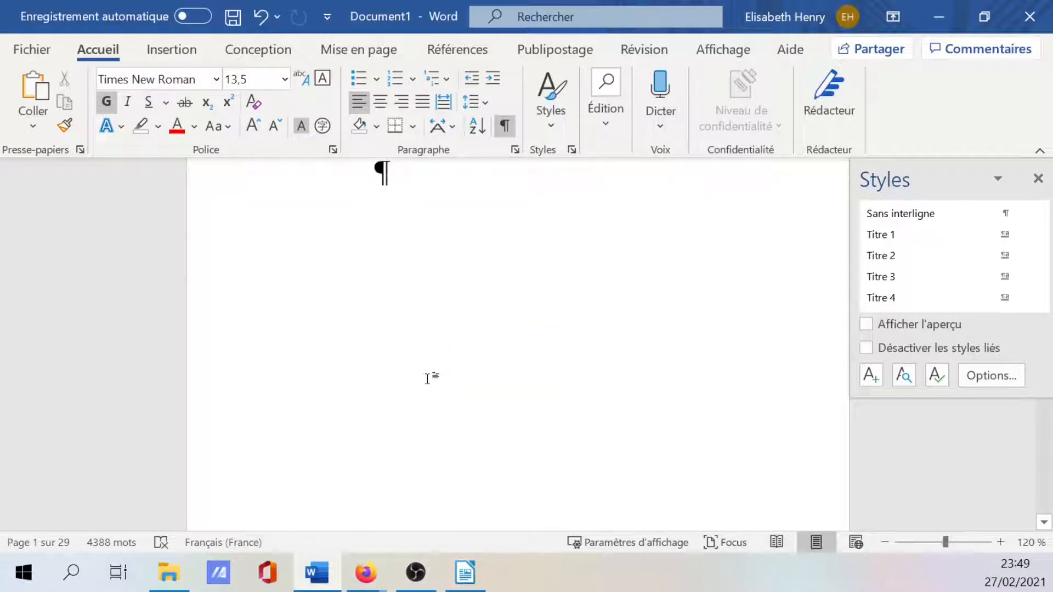
scroll(426, 378, down, 6)
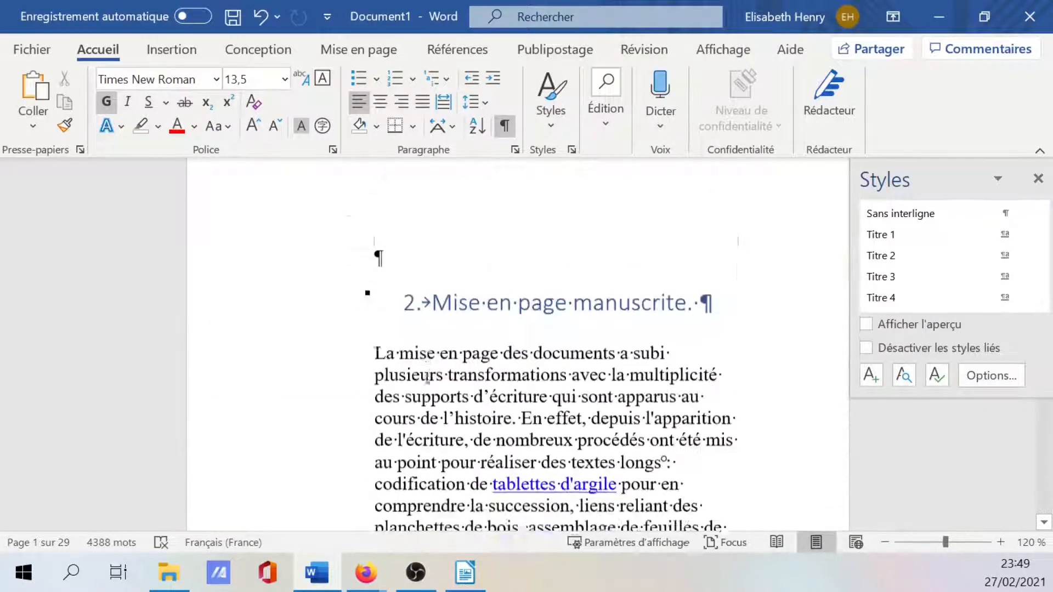
scroll(500, 242, down, 12)
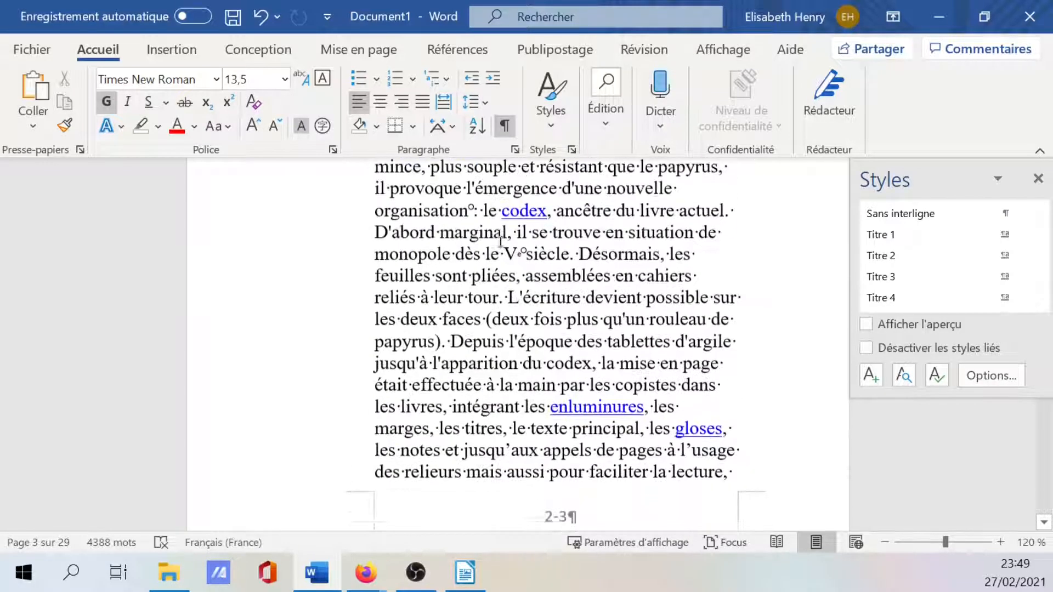
right_click(500, 242)
scroll(500, 243, down, 11)
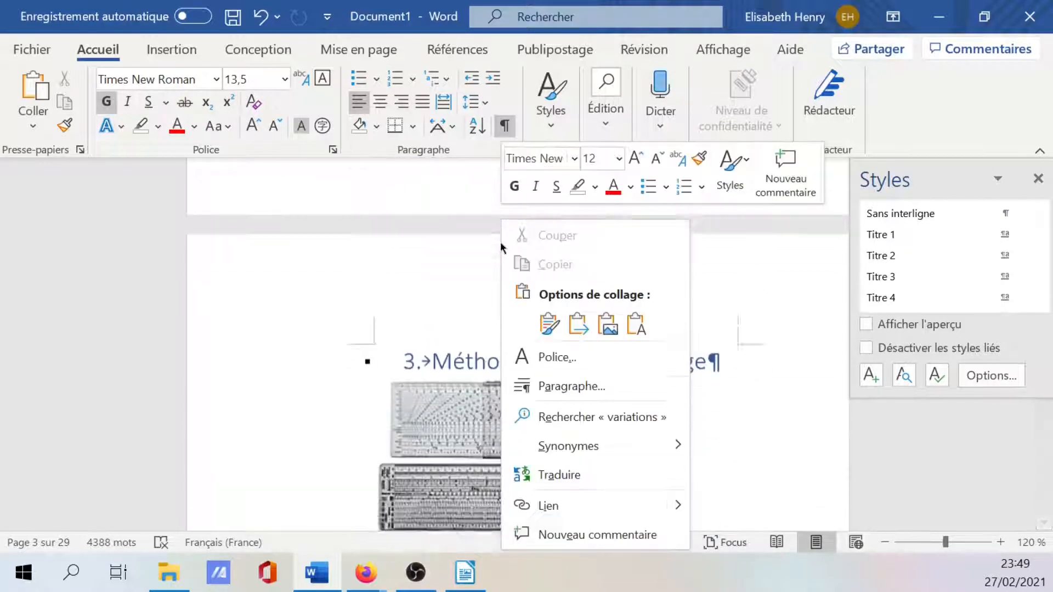
click(471, 378)
scroll(626, 299, up, 10)
scroll(625, 299, up, 10)
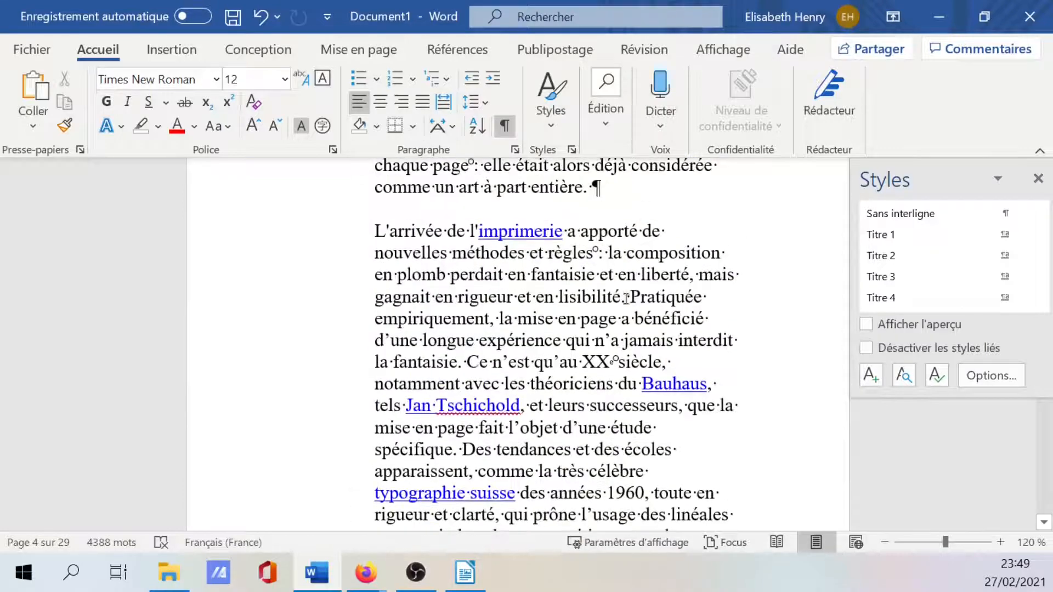
scroll(384, 203, up, 9)
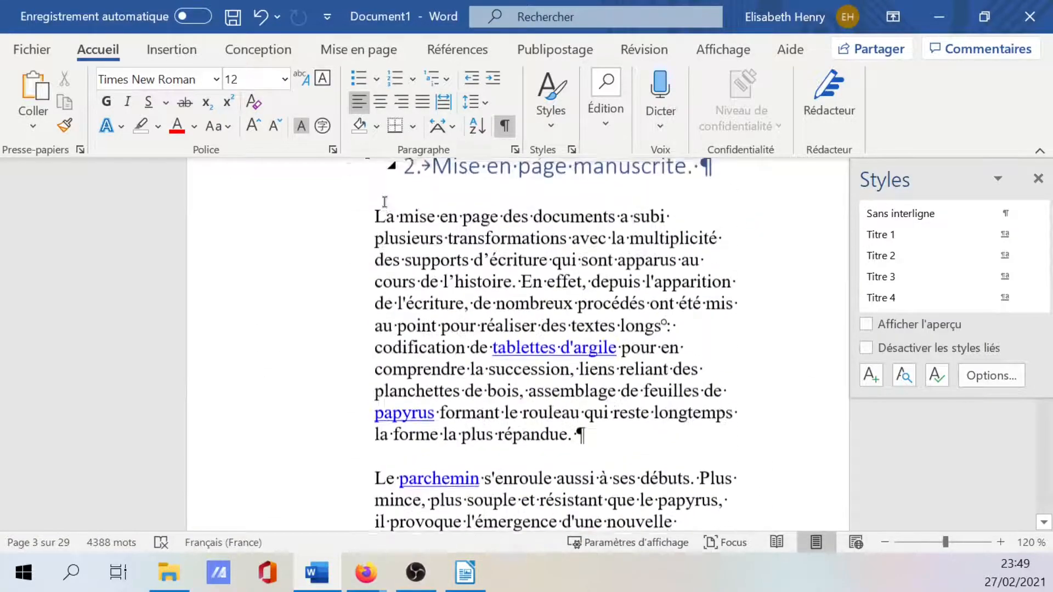
Step: Examine the Titre 1 and Titre 2 headings and the chapter-based footer page numbers from page 3 through page 11
scroll(384, 202, down, 15)
scroll(385, 202, down, 20)
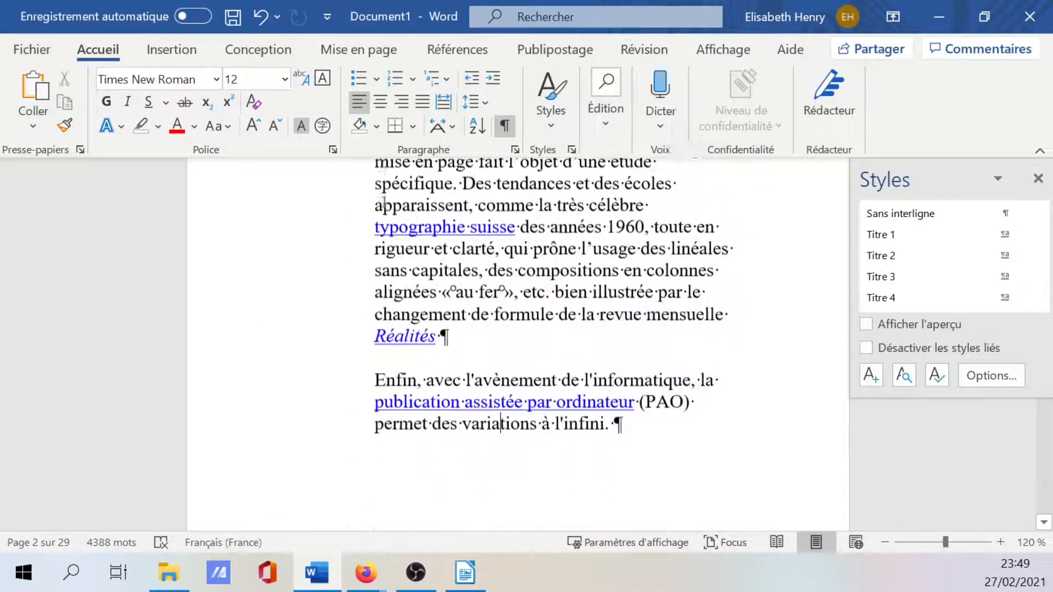
scroll(506, 386, down, 15)
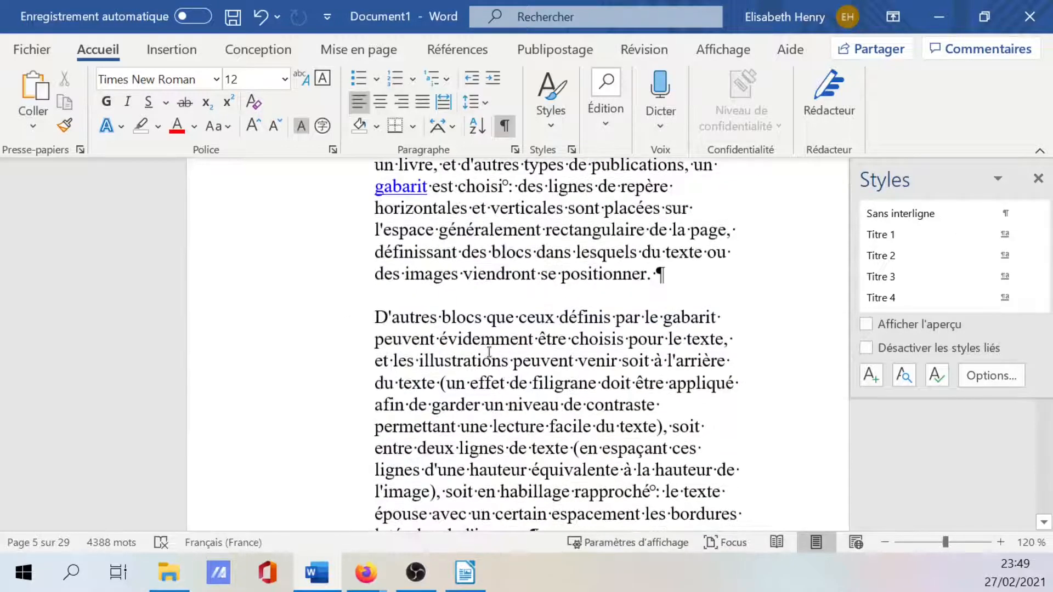
scroll(489, 352, down, 3)
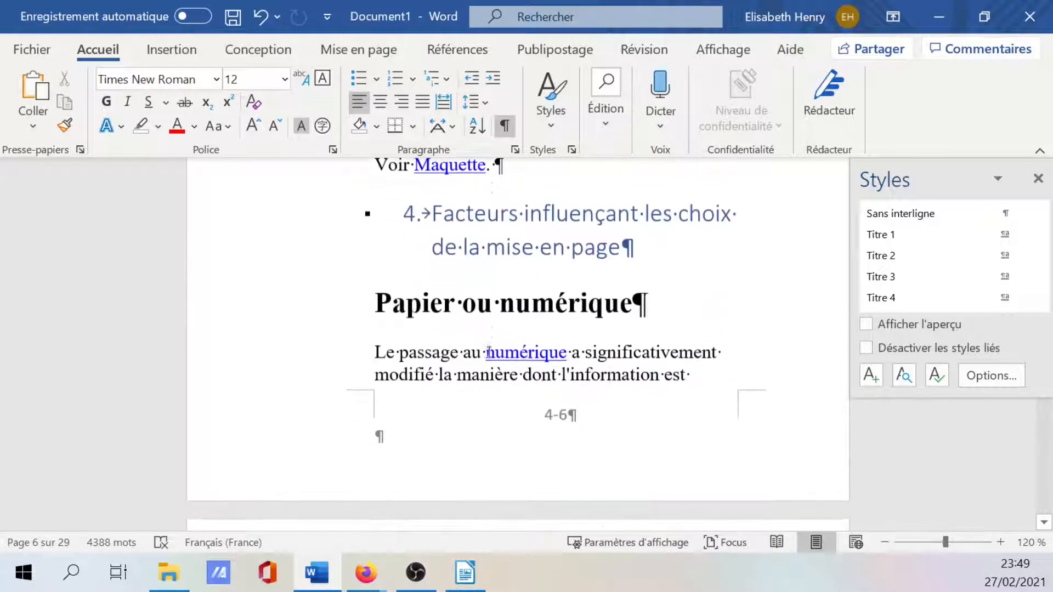
click(476, 309)
scroll(477, 311, down, 18)
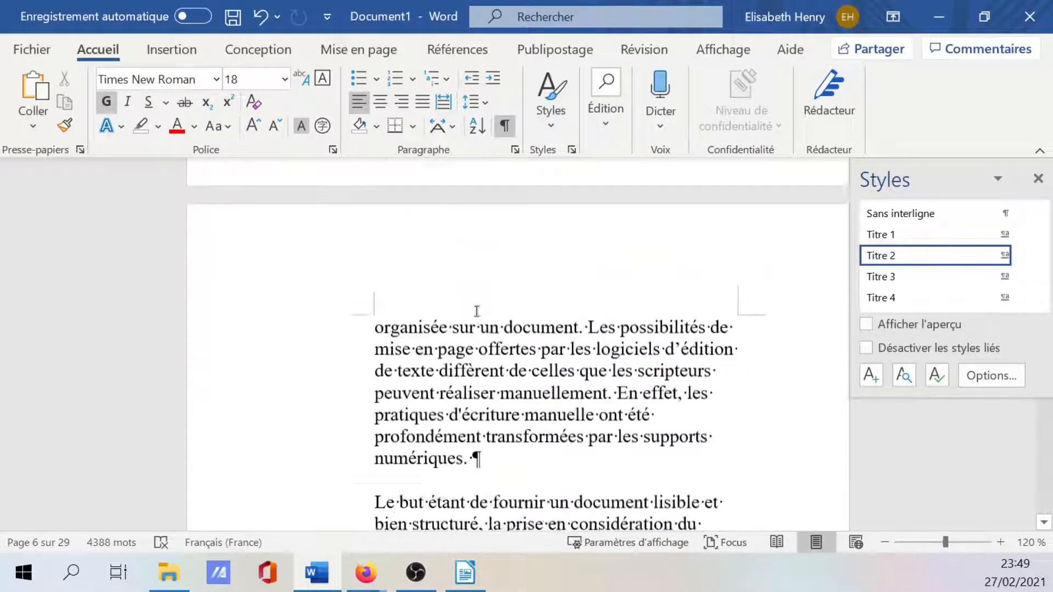
scroll(477, 311, down, 20)
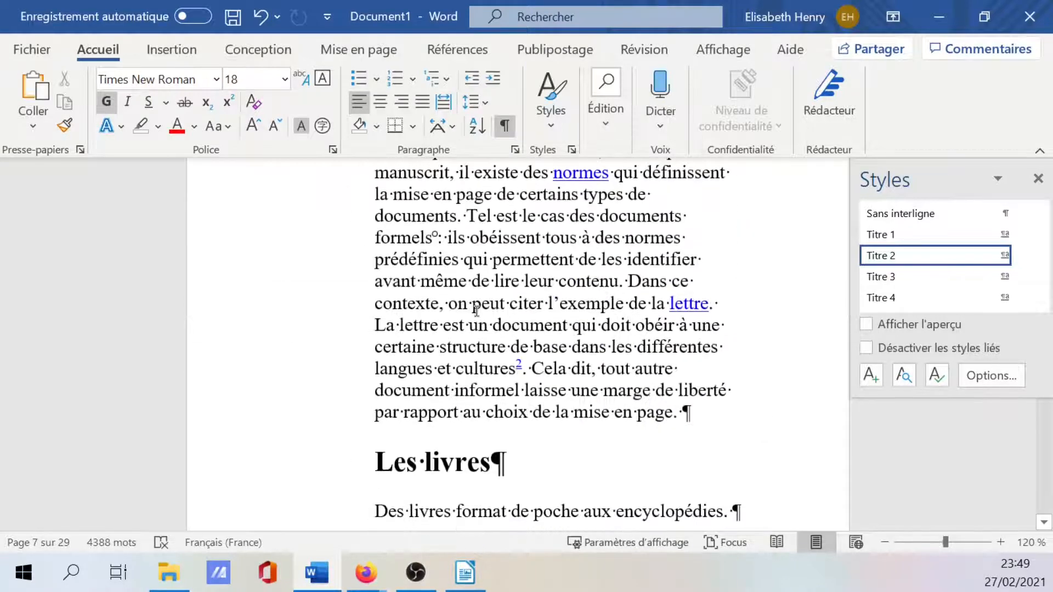
scroll(476, 311, down, 12)
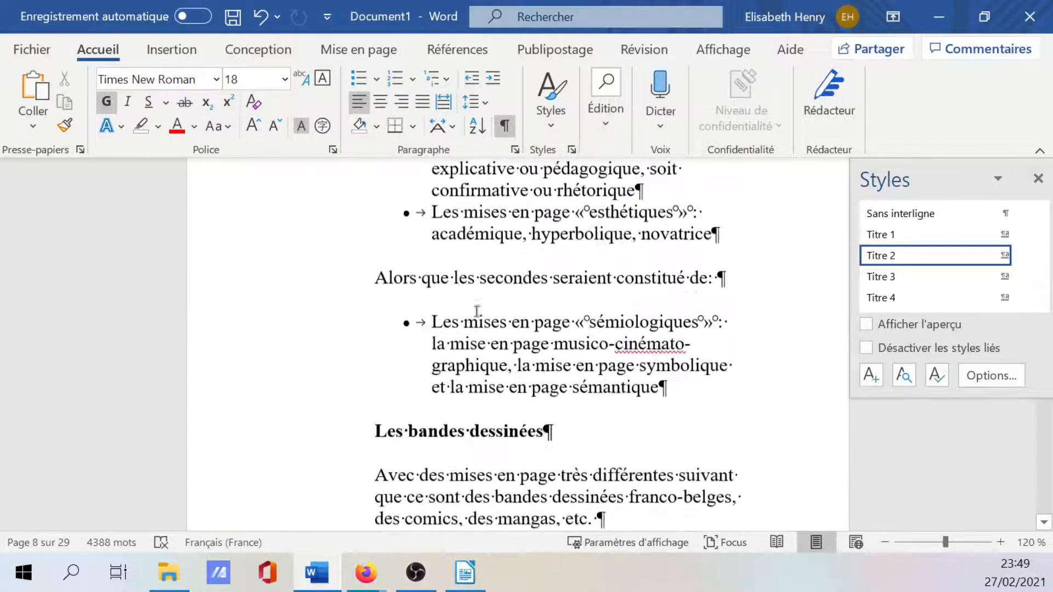
scroll(477, 311, up, 2)
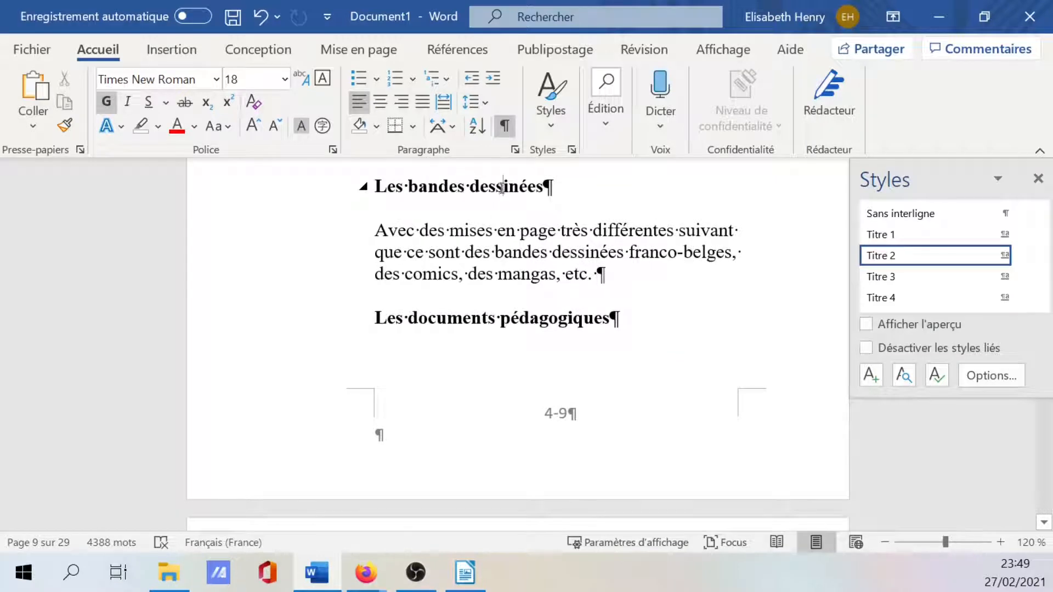
click(483, 204)
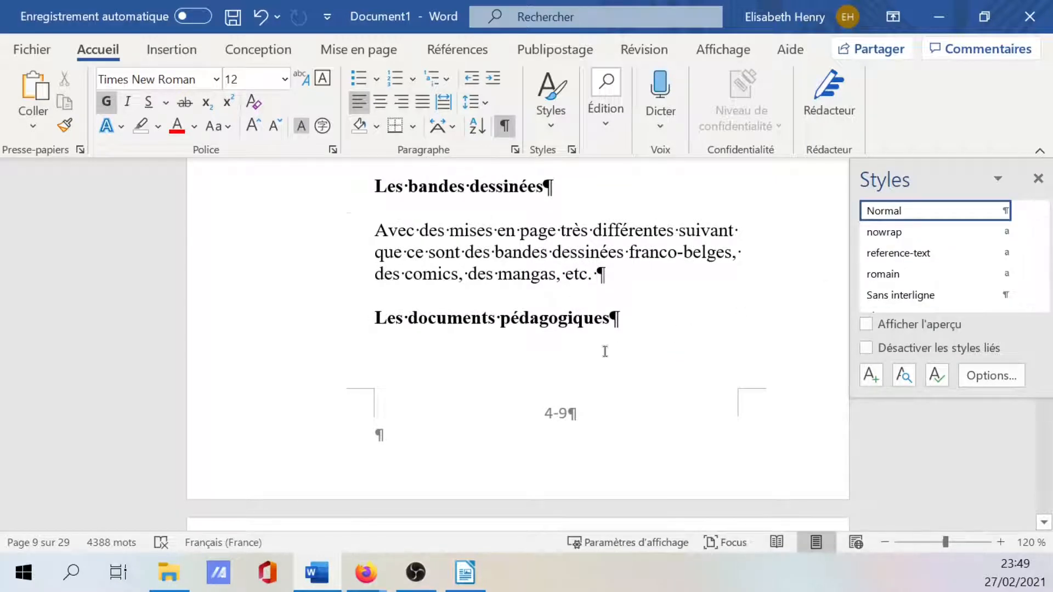
scroll(605, 351, down, 15)
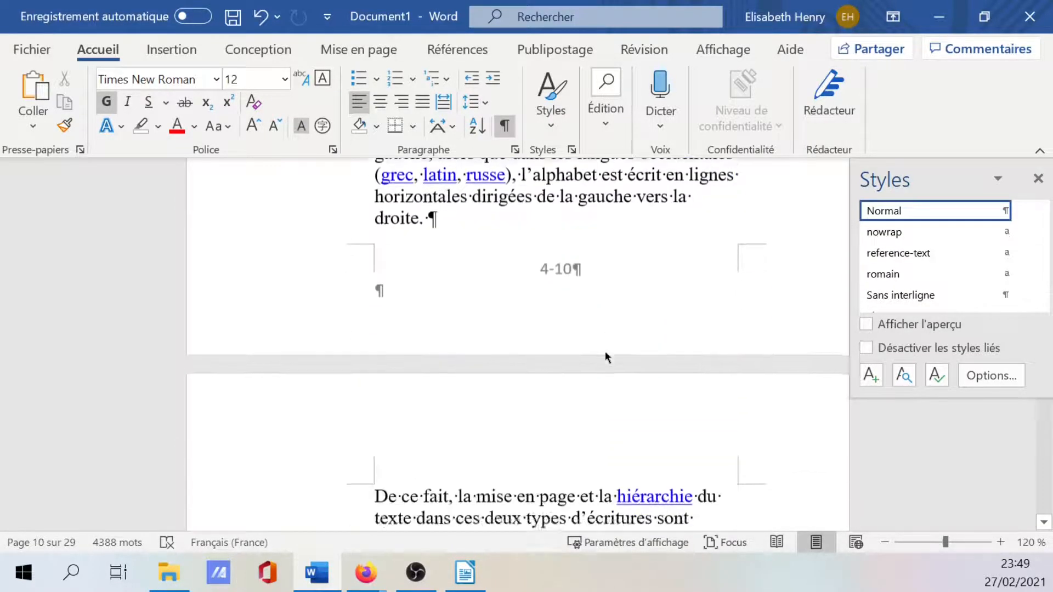
scroll(606, 357, down, 12)
scroll(559, 311, up, 3)
Step: Apply the Titre 1 style to the heading "Mise en page des documents numériques"
click(559, 310)
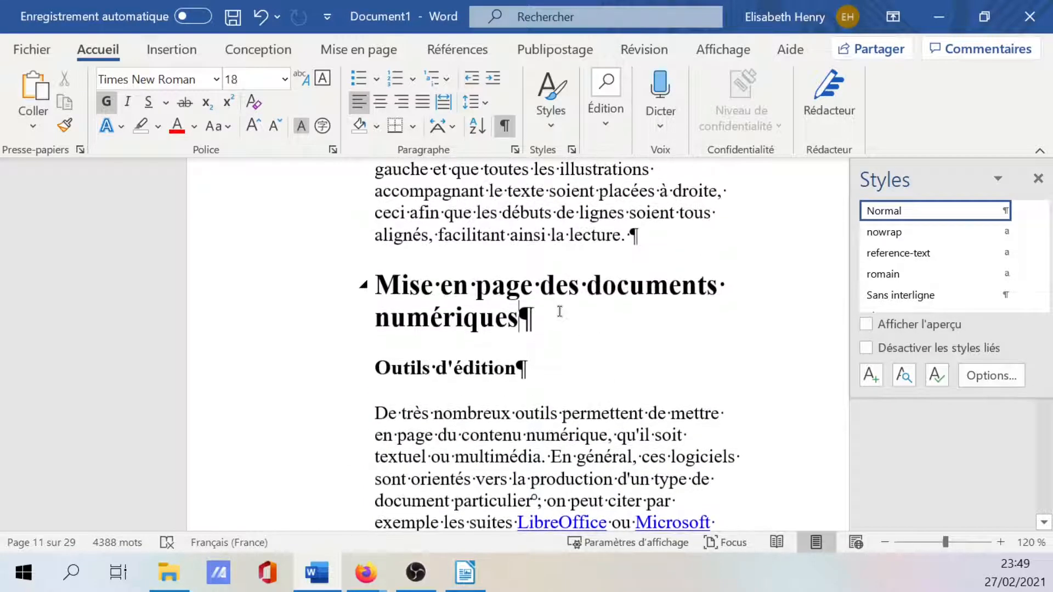
click(1043, 259)
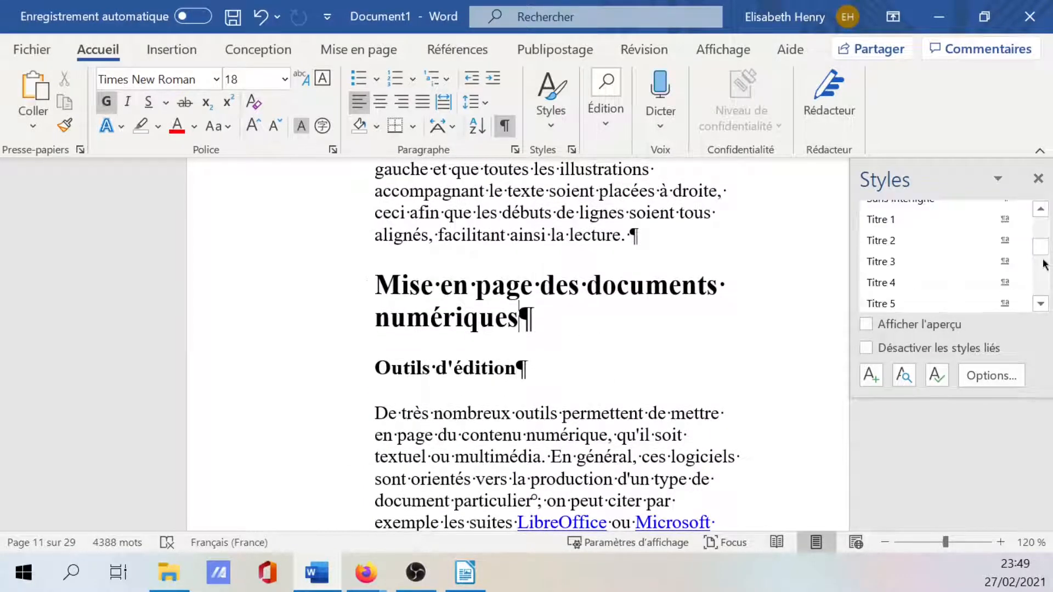
click(878, 219)
Step: Apply the Titre 2 style to the heading "Outils d'édition"
click(436, 371)
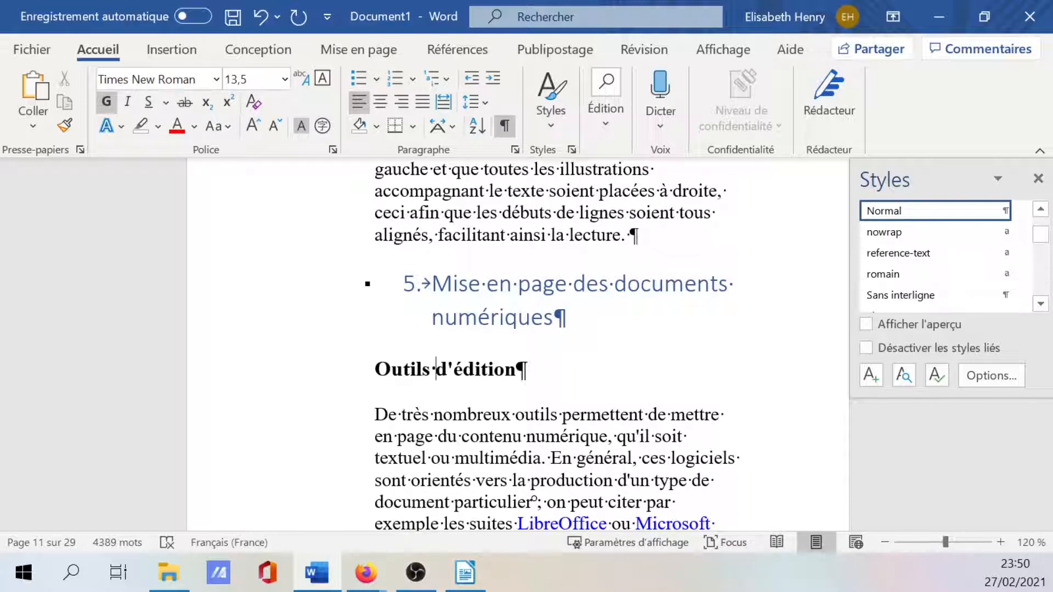
scroll(932, 252, down, 3)
click(877, 240)
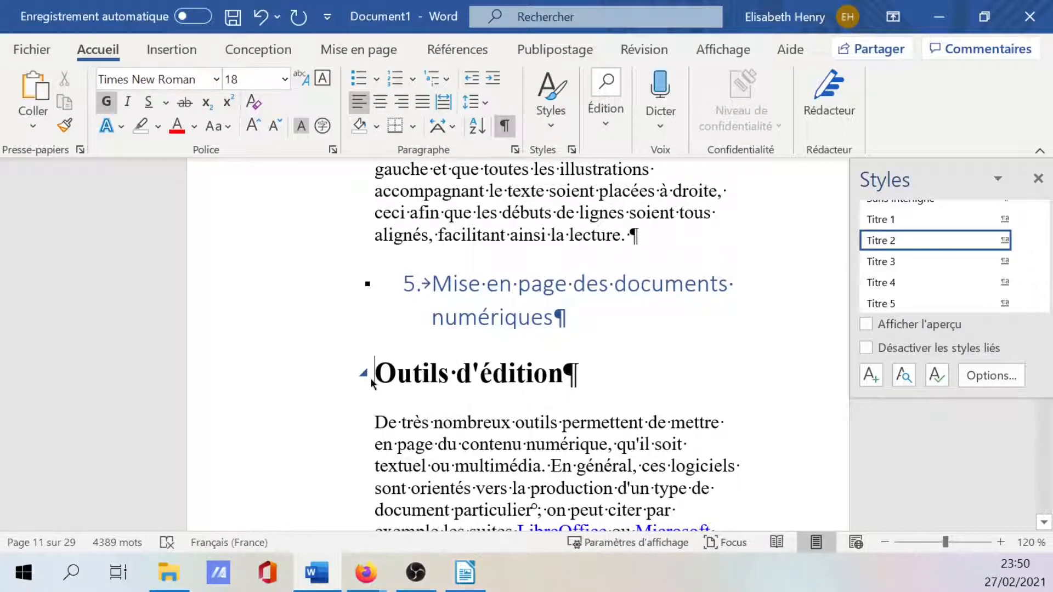
Step: Modify the Titre 1 style to remove its numbering by choosing the "Aucune" numbering format
click(556, 275)
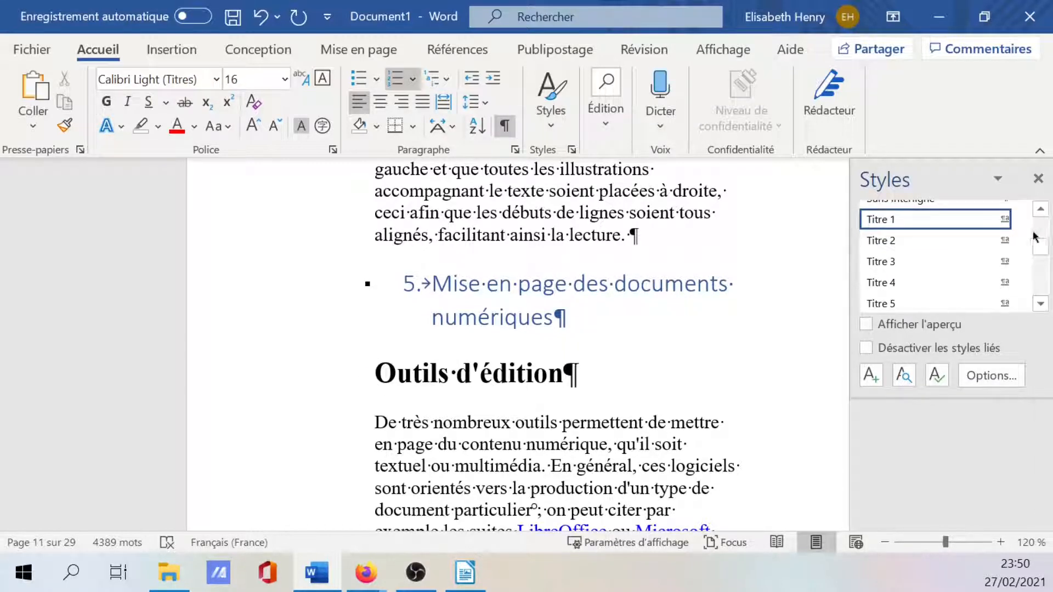
click(1004, 219)
click(833, 277)
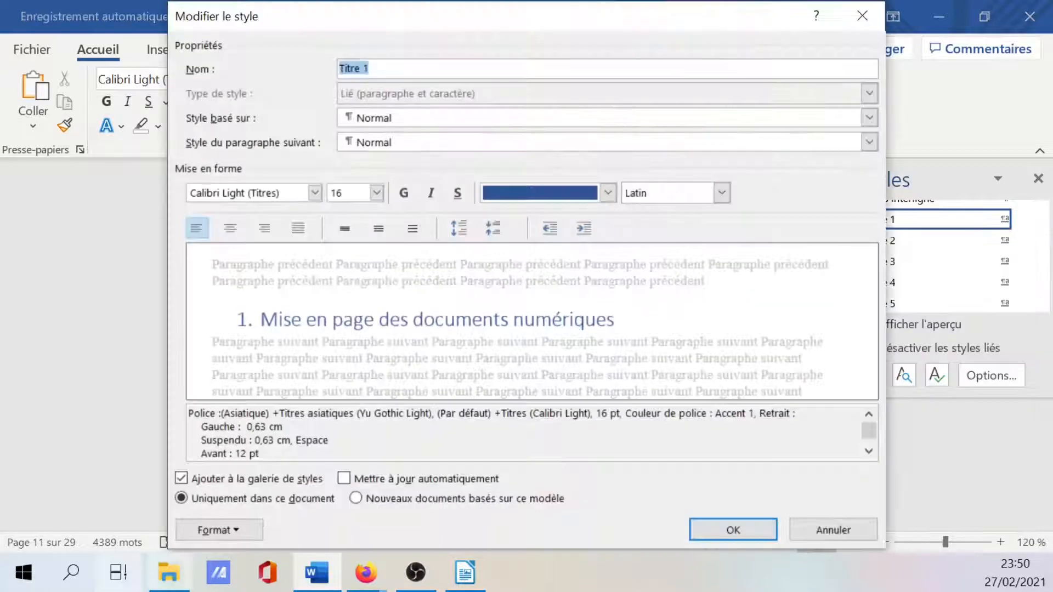
click(254, 529)
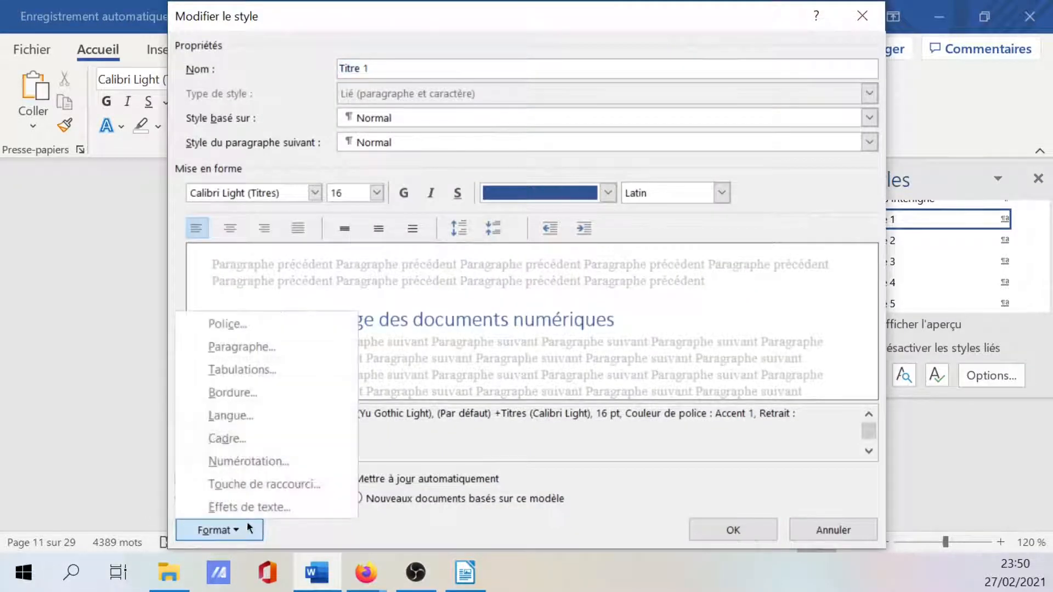
click(264, 462)
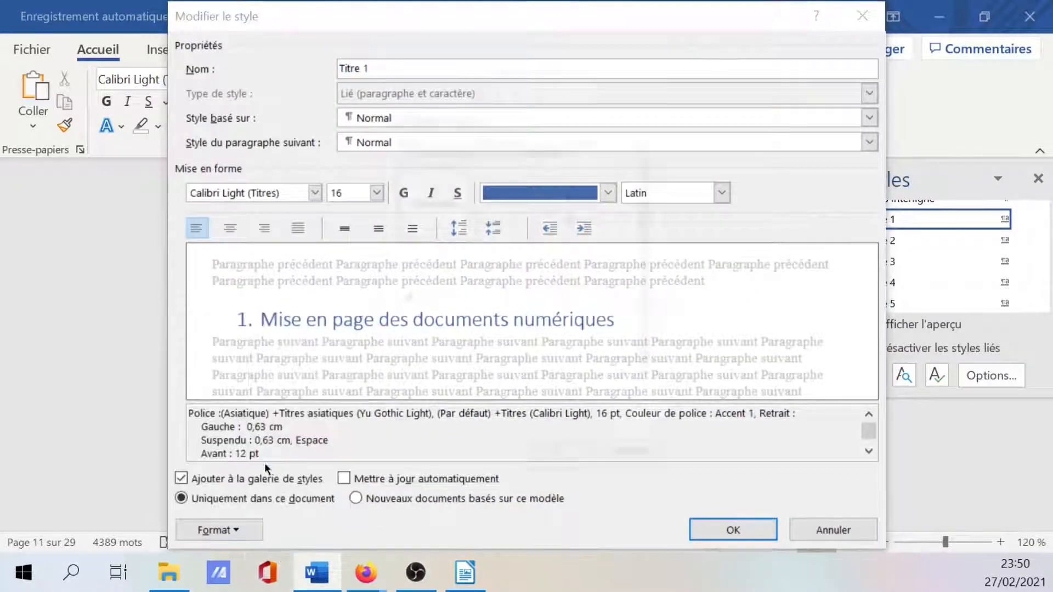
click(446, 211)
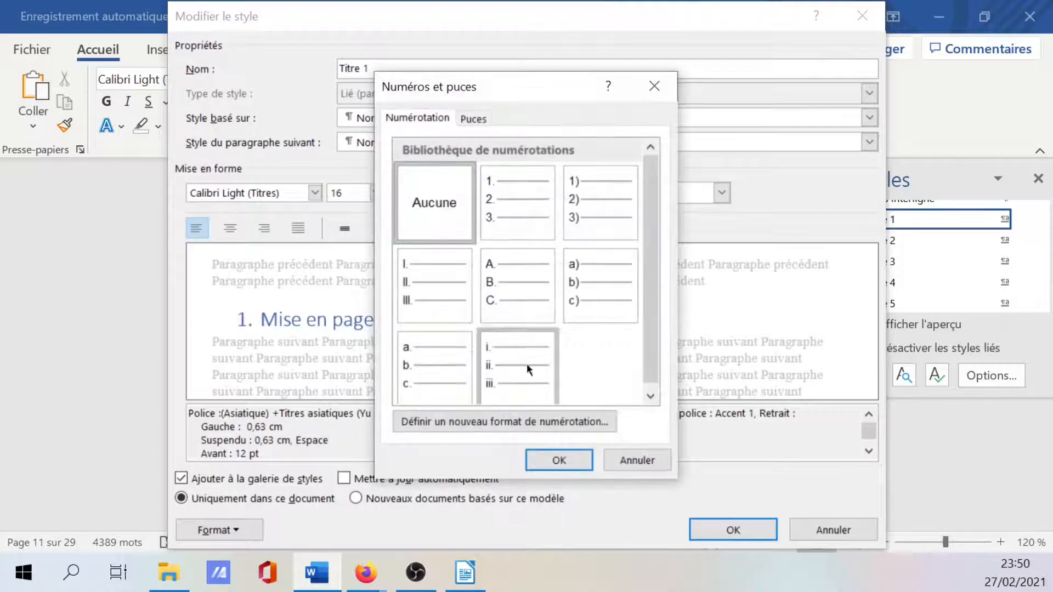
click(559, 461)
click(734, 530)
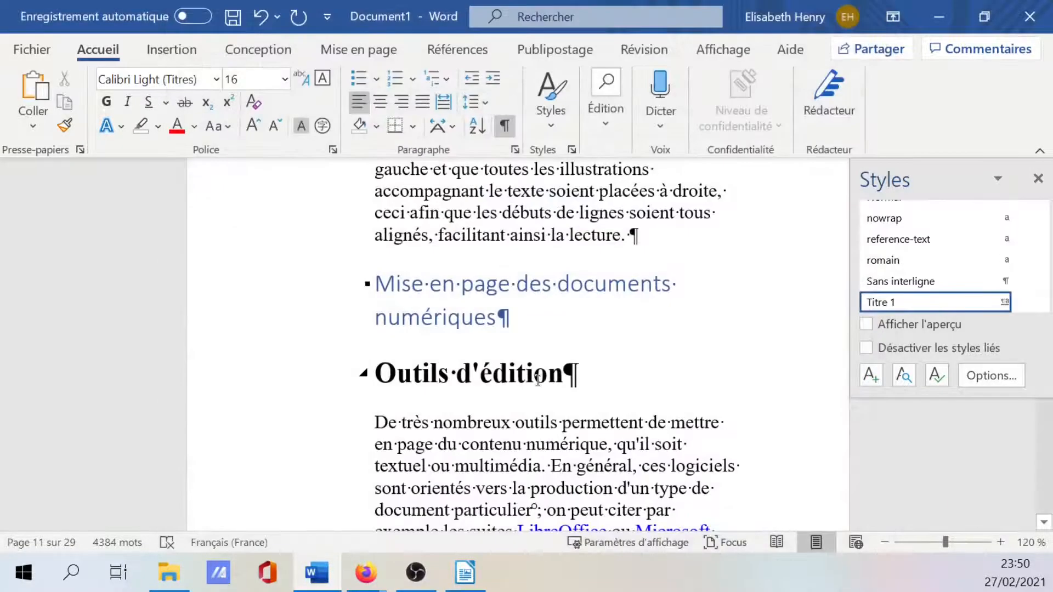
Step: Apply the multilevel list "Article I. Titre 1, Section 1.01 Titre 2, (a) Titre 3" to the heading styles
key(Down)
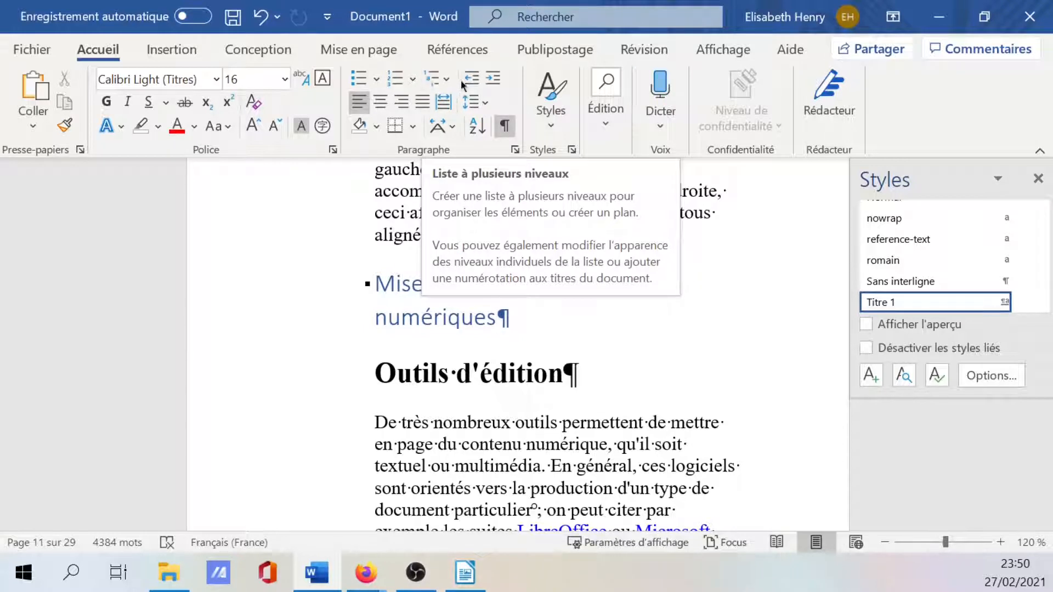
click(450, 77)
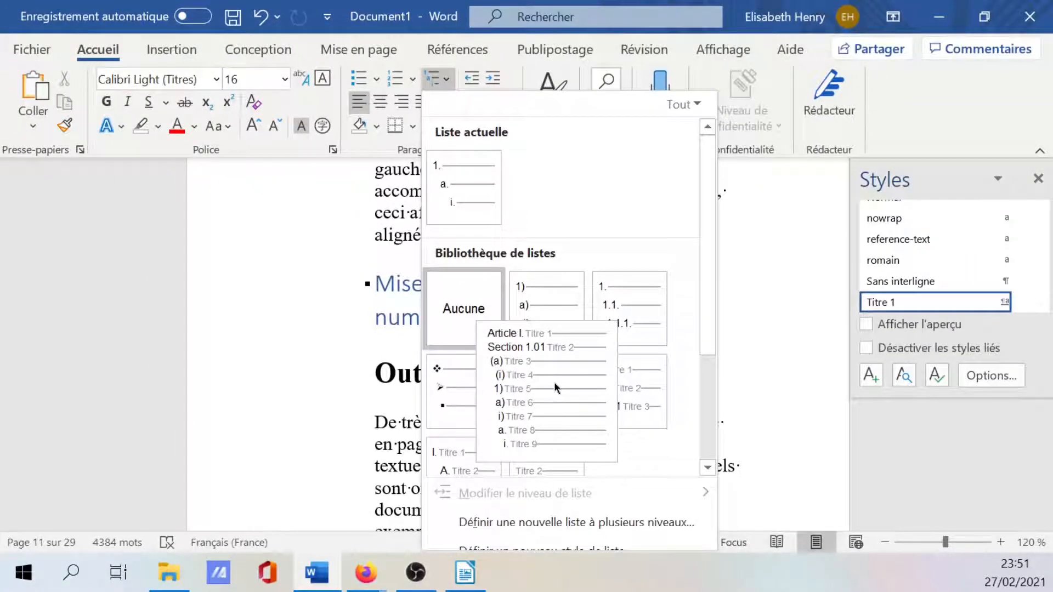
click(551, 388)
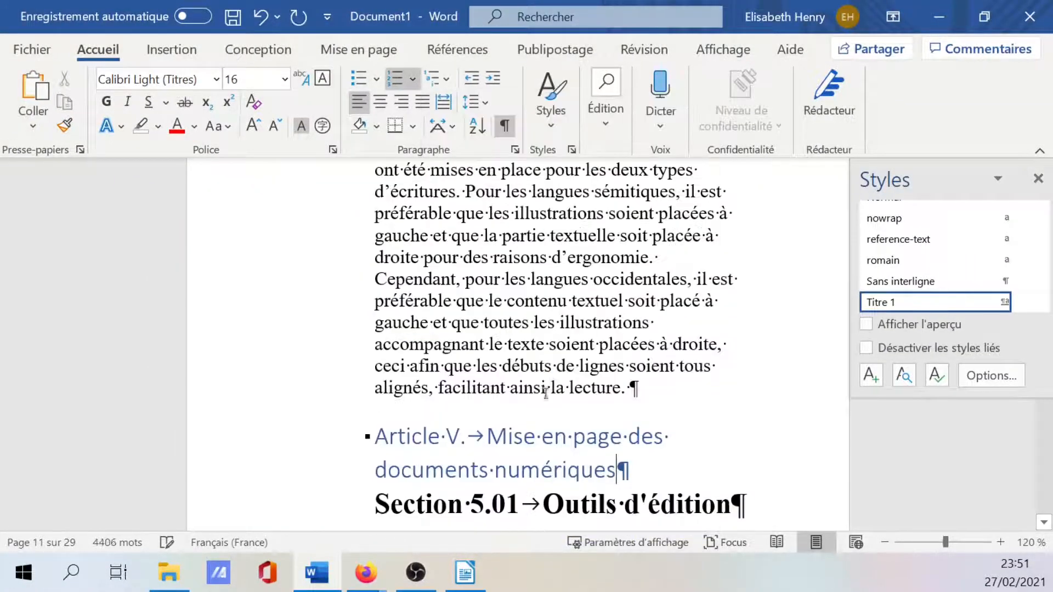
Step: Examine the Article and Section numbering of the headings and the footer page numbers from page 11 back to page 8
scroll(466, 239, down, 5)
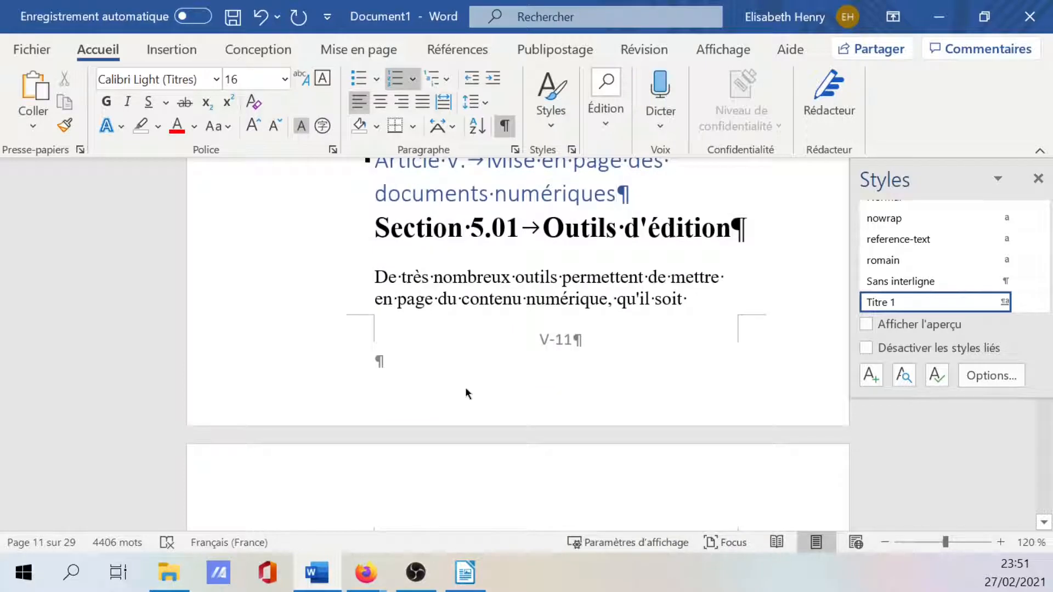
scroll(465, 386, up, 5)
scroll(495, 376, down, 3)
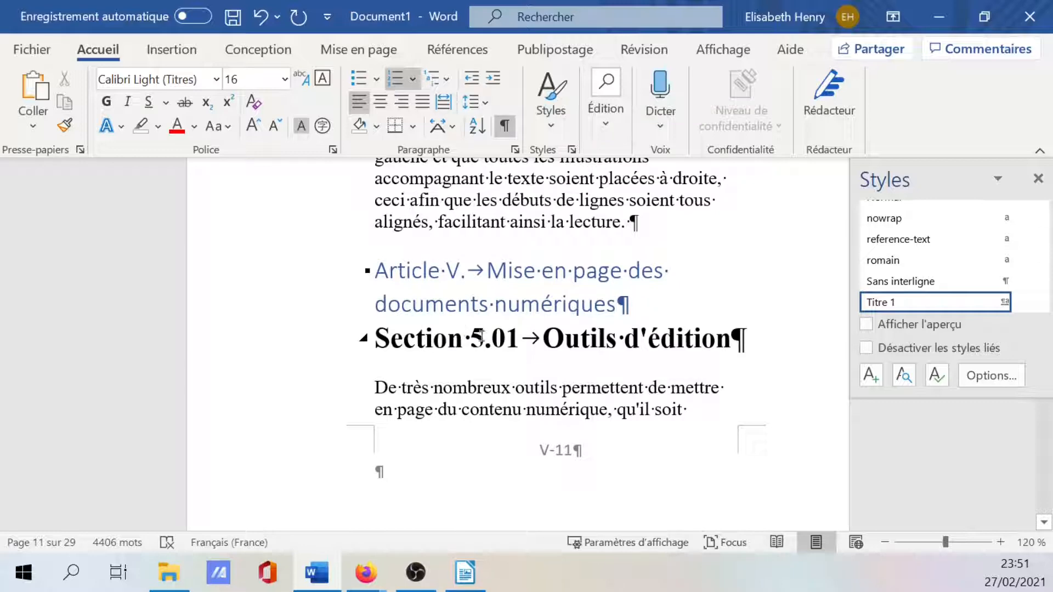
scroll(609, 326, up, 15)
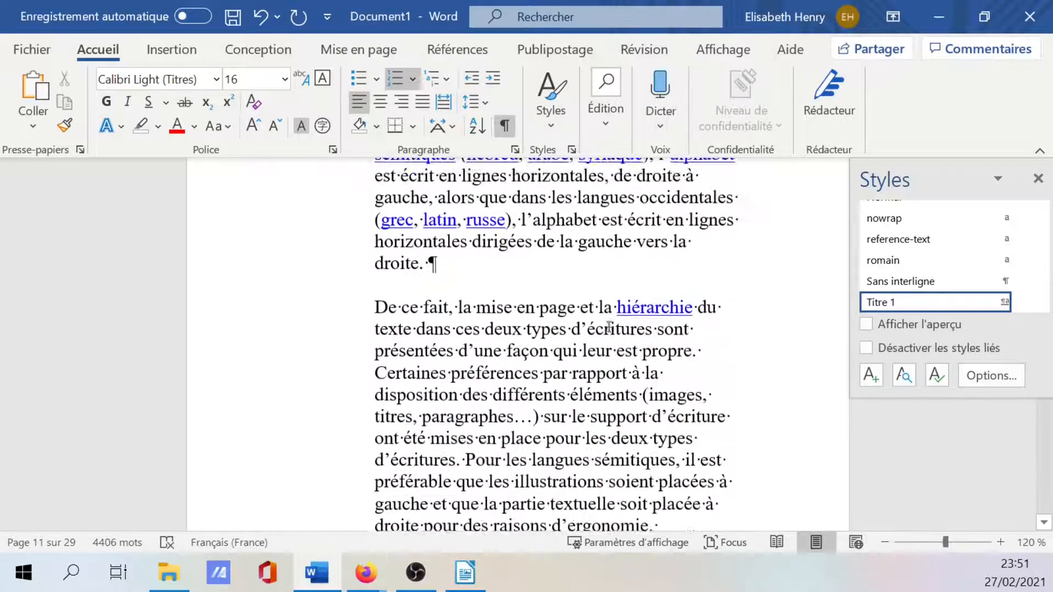
scroll(609, 327, up, 20)
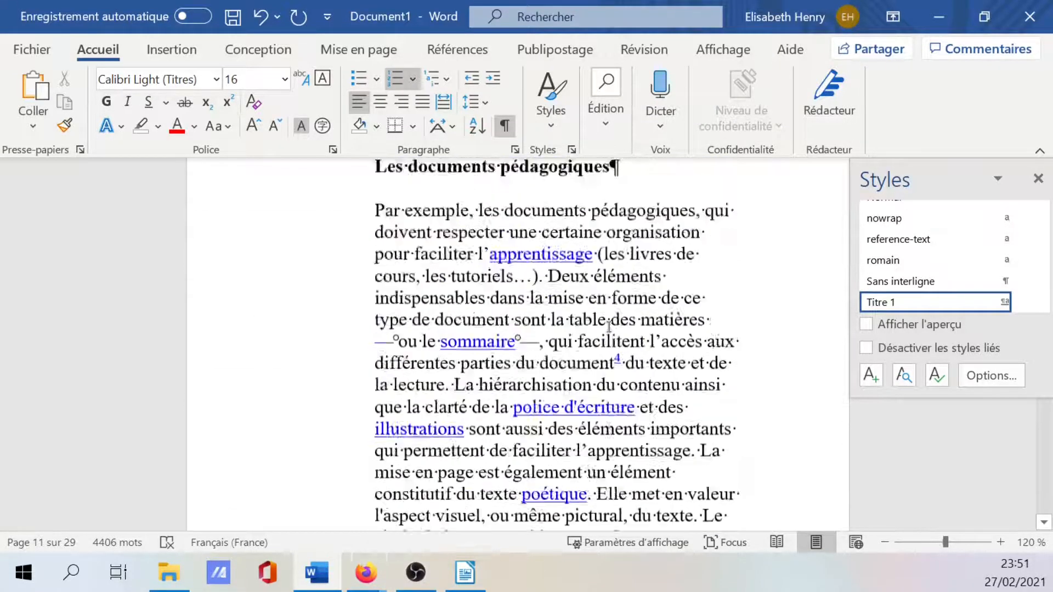
scroll(609, 326, up, 8)
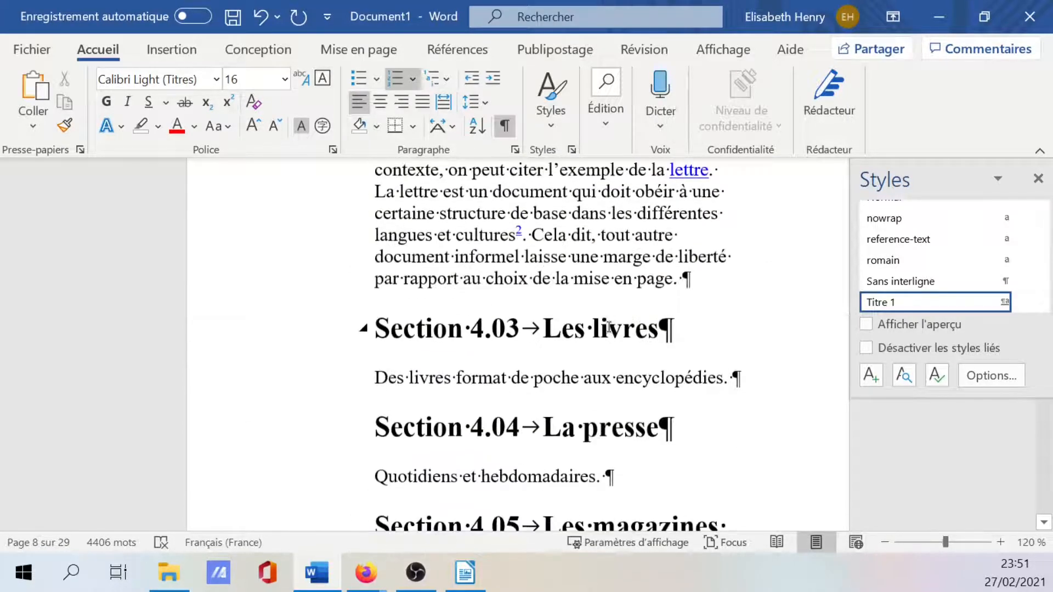
scroll(609, 327, down, 3)
scroll(608, 327, up, 1)
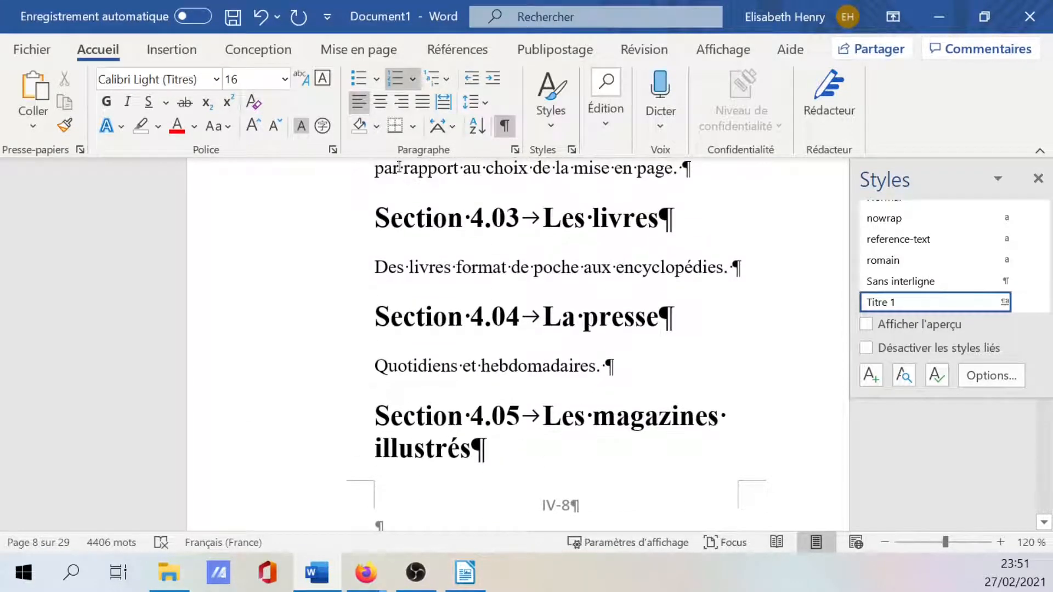
Step: Change the headings' multilevel list to the "1 Titre 1, 1.1 Titre 2, 1.1.1 Titre 3" format and check the following pages
click(416, 78)
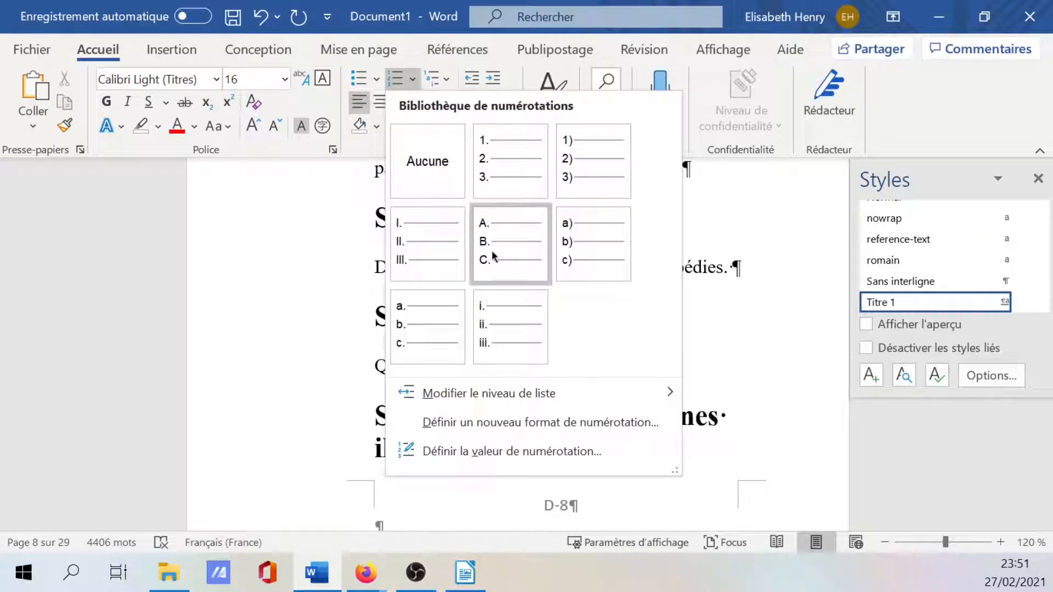
click(446, 80)
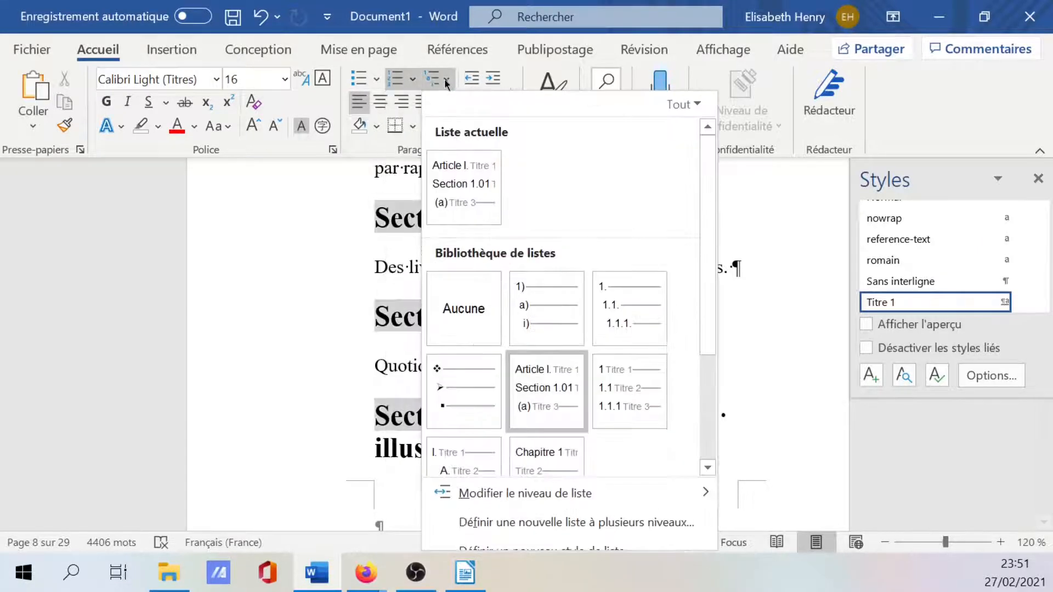
click(413, 81)
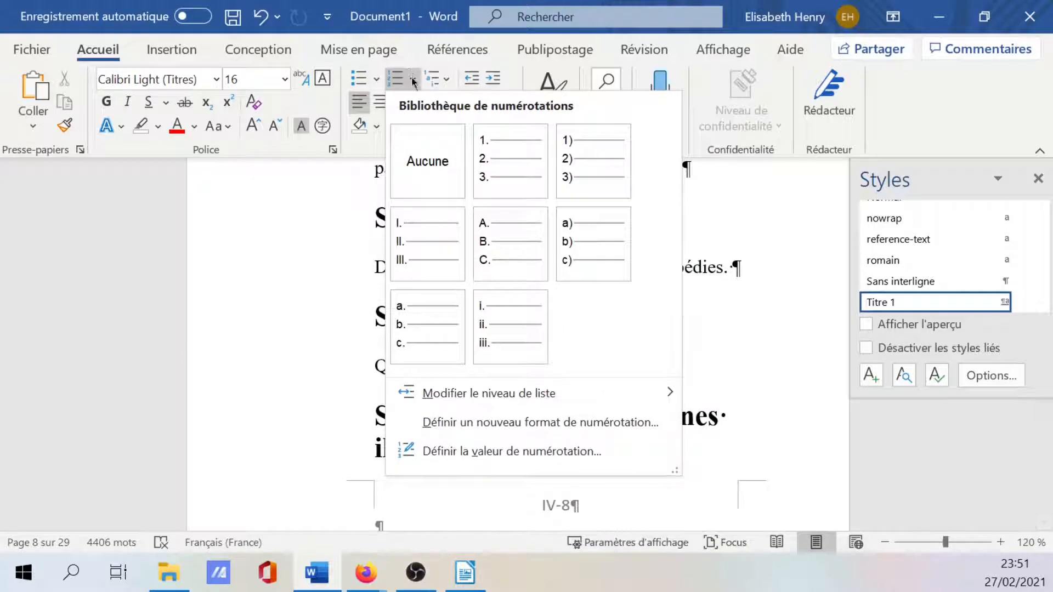
click(446, 80)
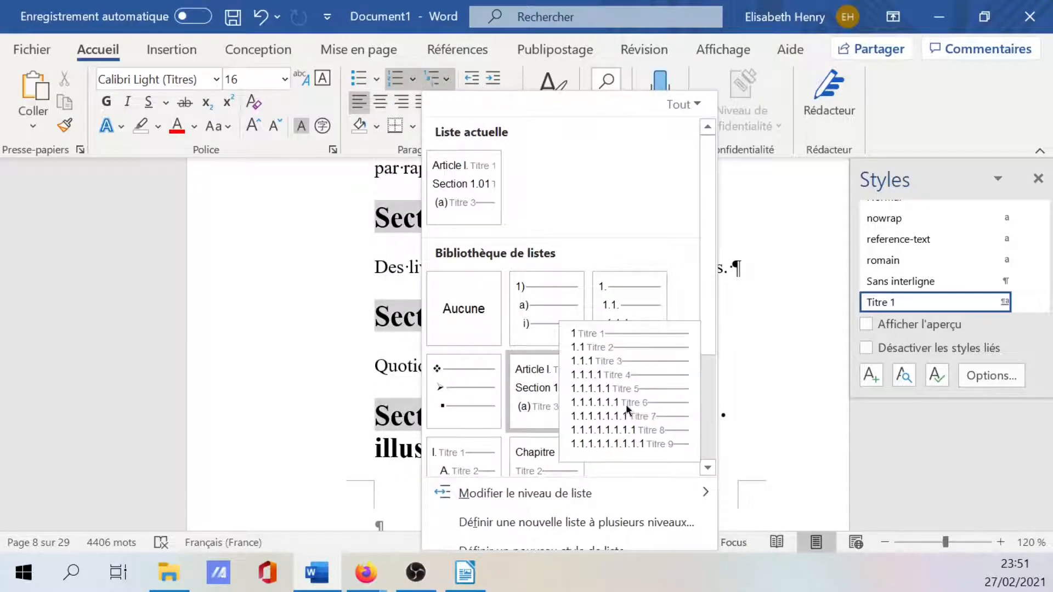
click(628, 407)
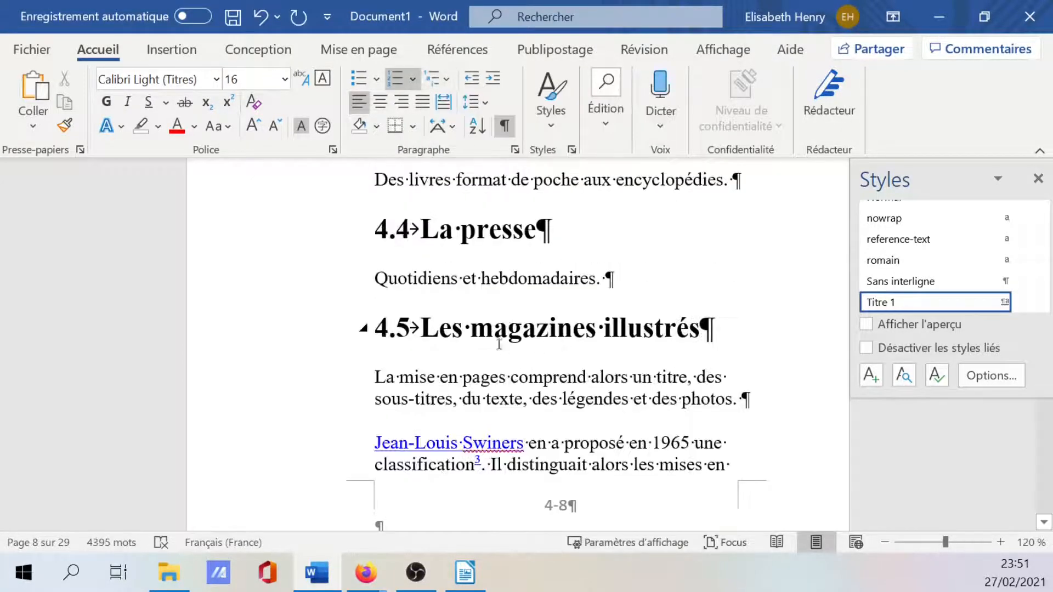
scroll(433, 365, down, 10)
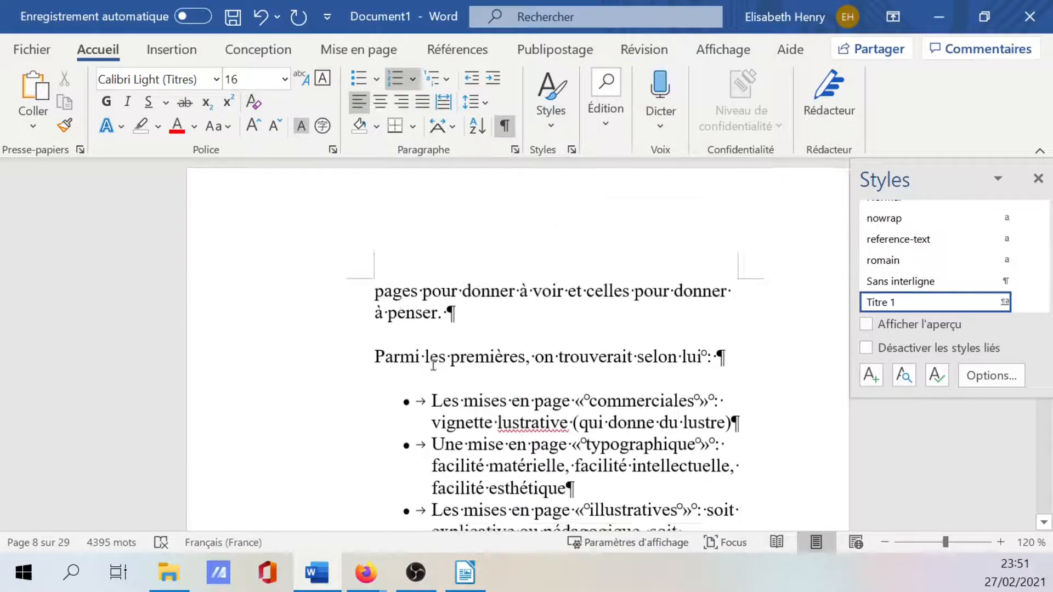
scroll(433, 365, down, 20)
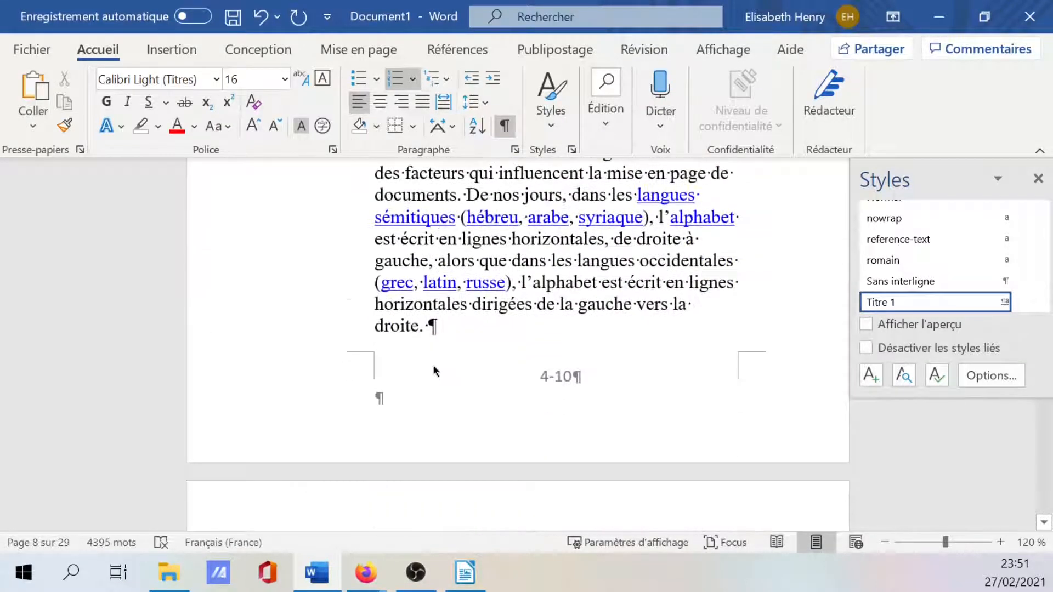
Step: Examine the multilevel list formats available for the "Outils d'édition" heading, including the Article, Roman and 1.1.1 variants
scroll(433, 364, down, 10)
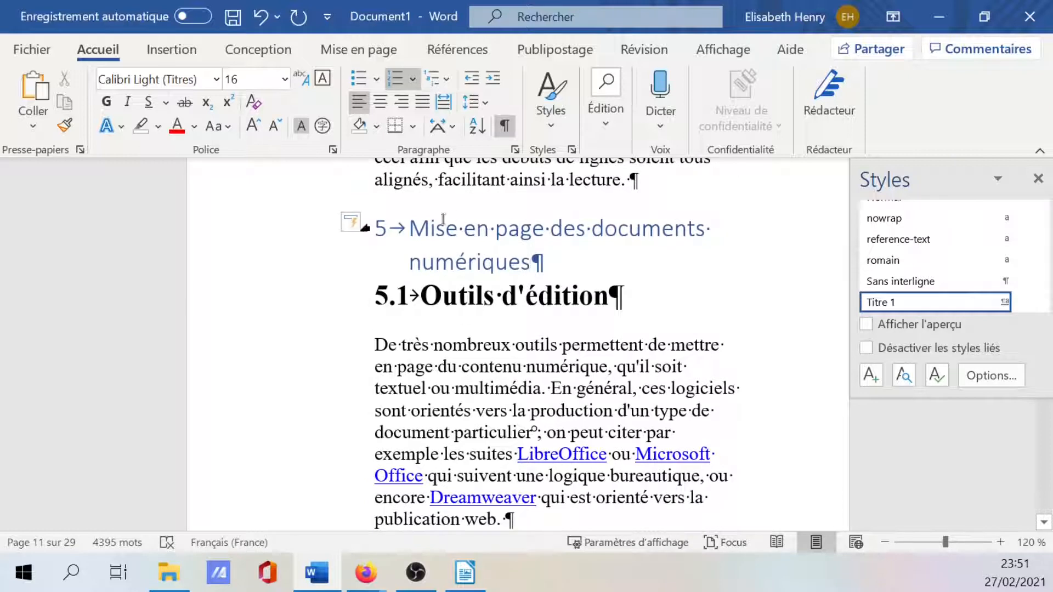
click(409, 305)
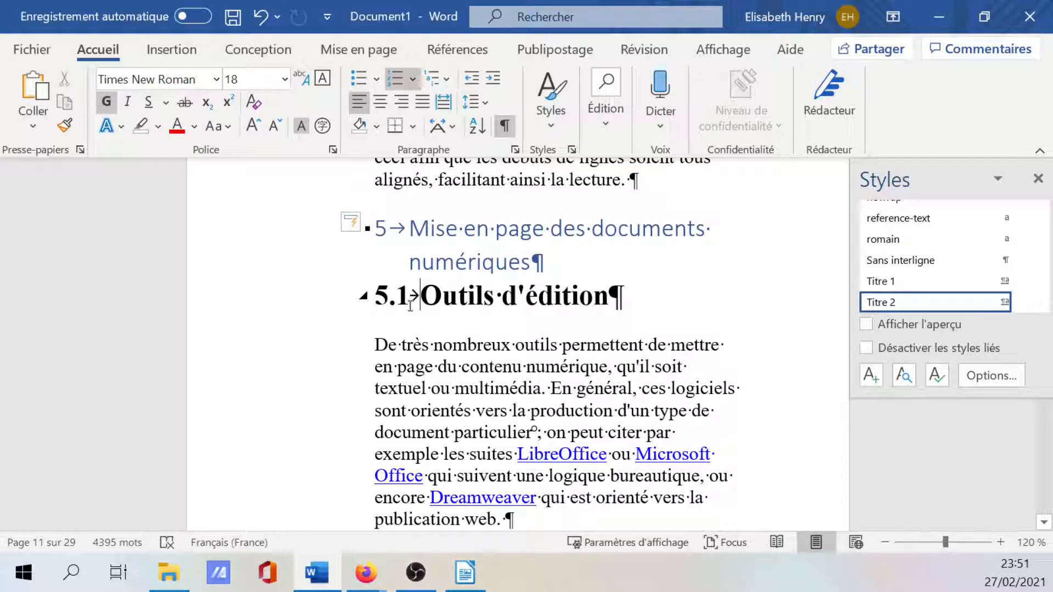
click(444, 81)
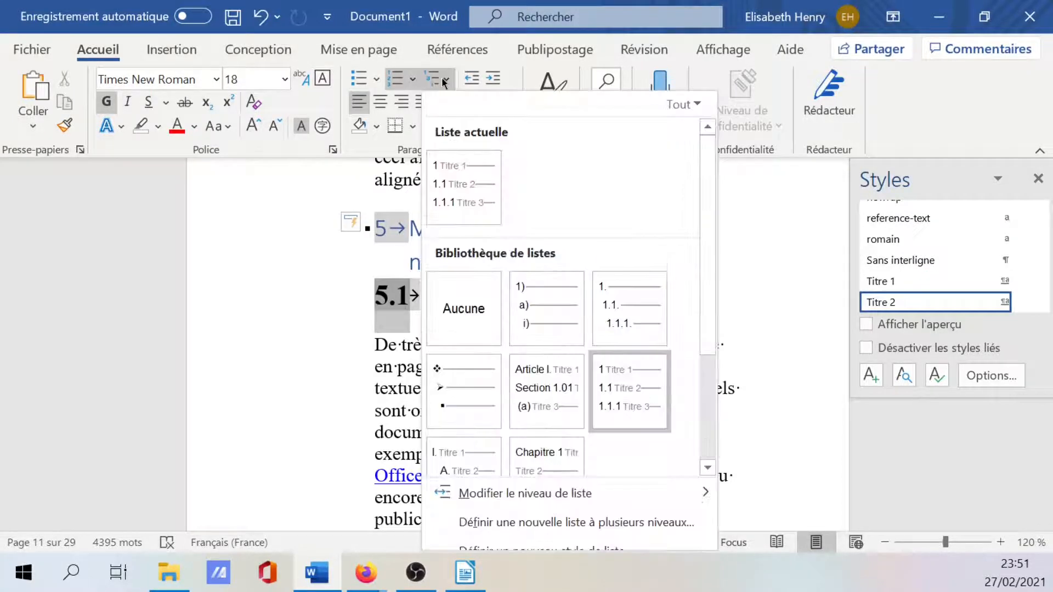
mouse_move(540, 385)
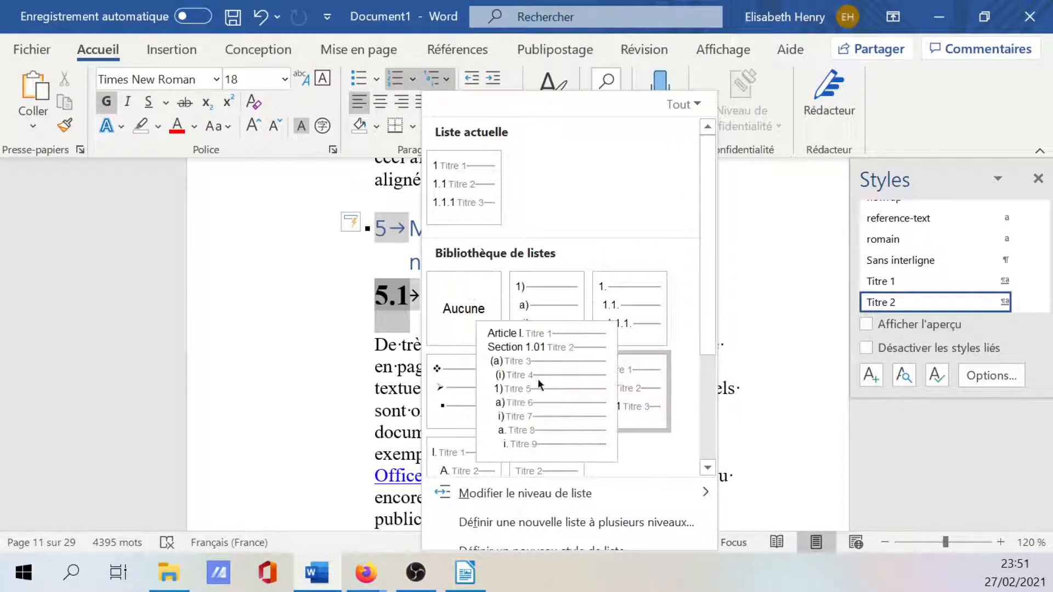
mouse_move(486, 470)
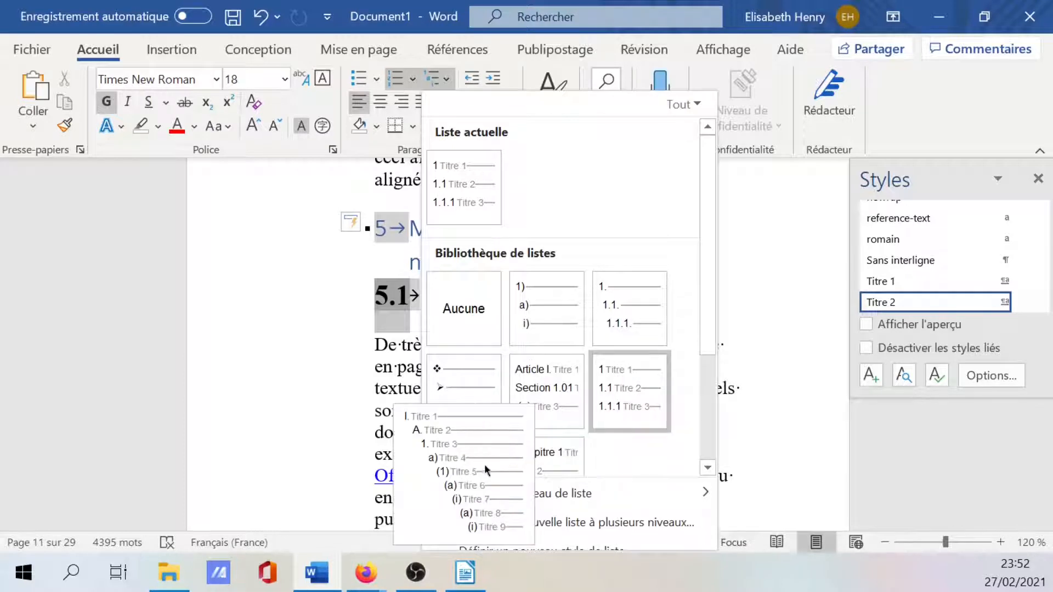
mouse_move(583, 359)
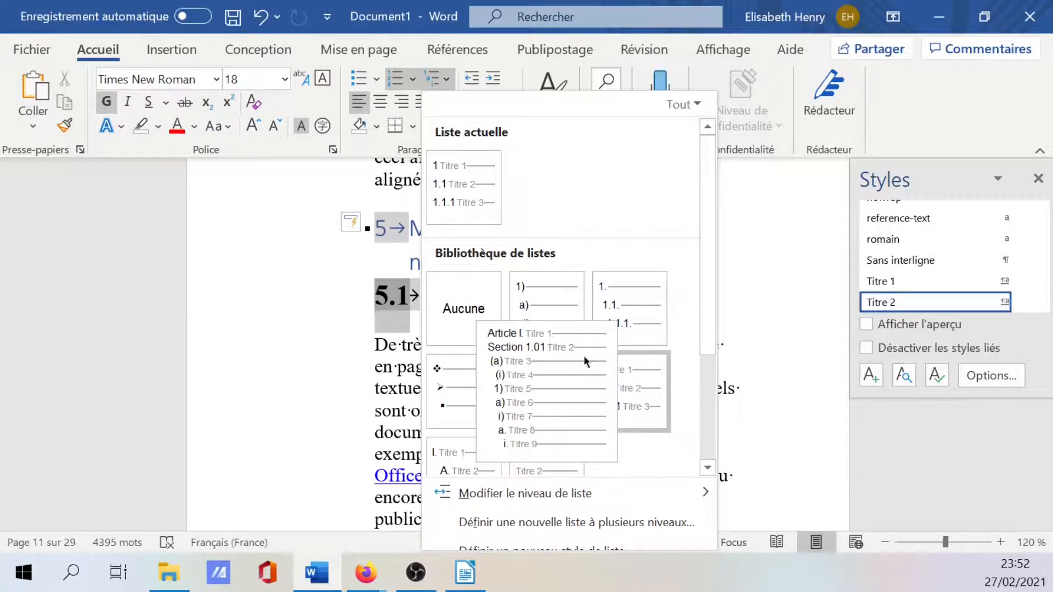
mouse_move(607, 386)
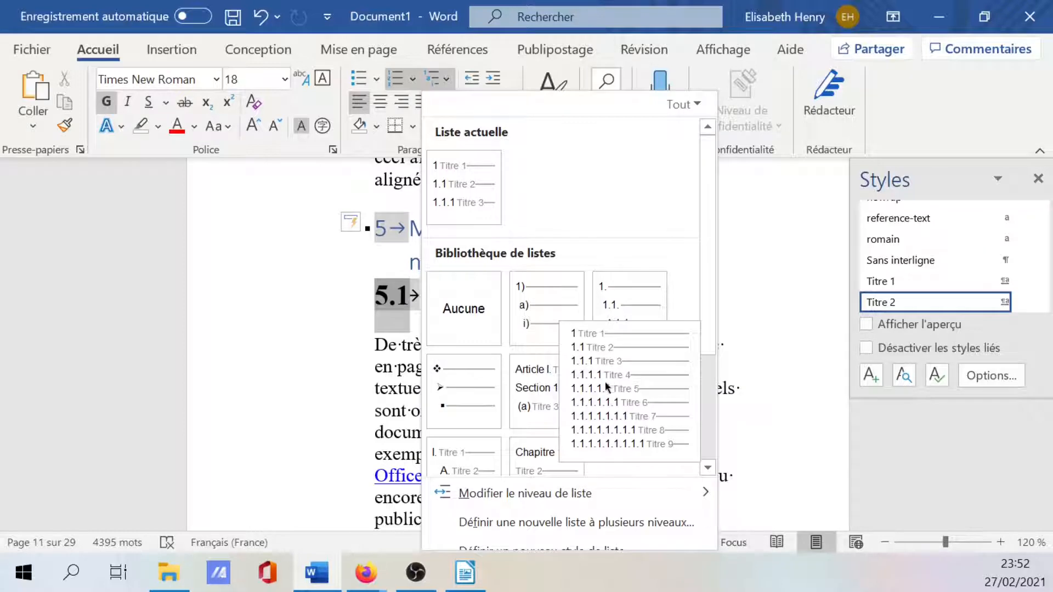
mouse_move(552, 319)
mouse_move(610, 317)
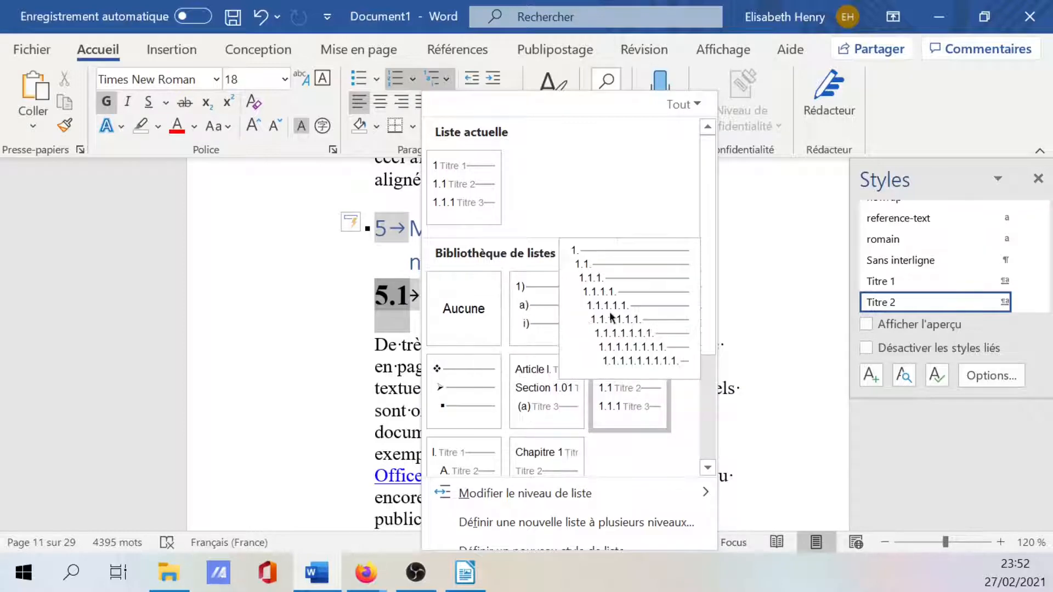
click(273, 364)
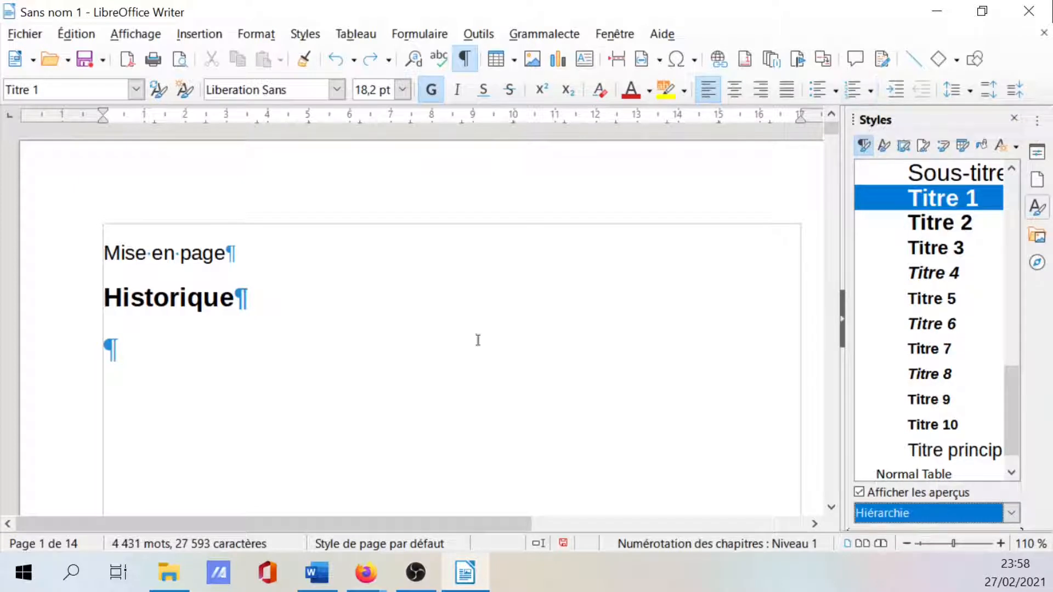
Step: In LibreOffice Writer, set the chapter numbering of level 1 (Titre 1) to the "I, II, III..." format
click(492, 34)
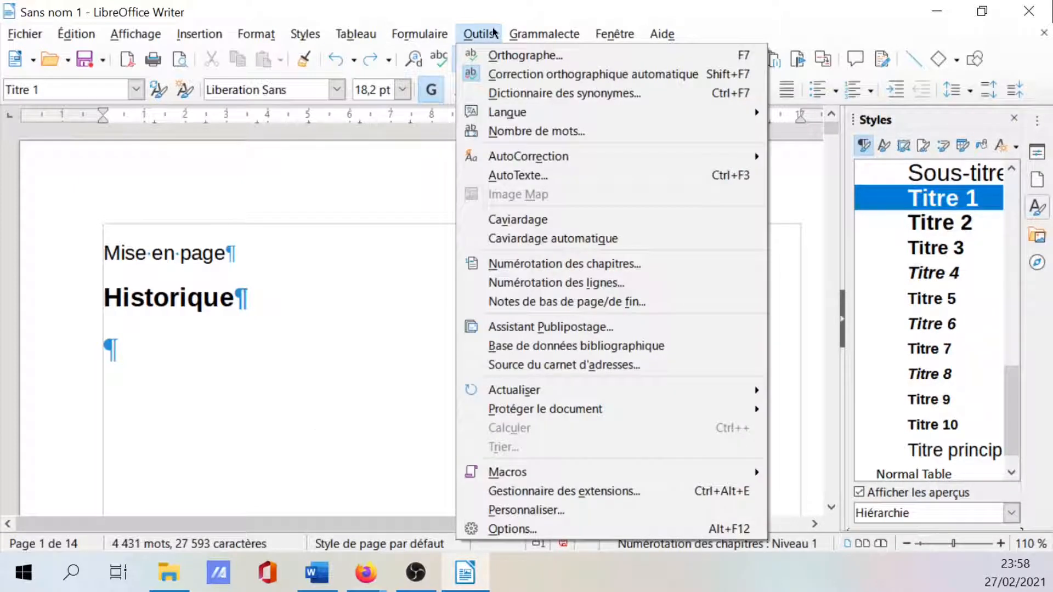
click(572, 265)
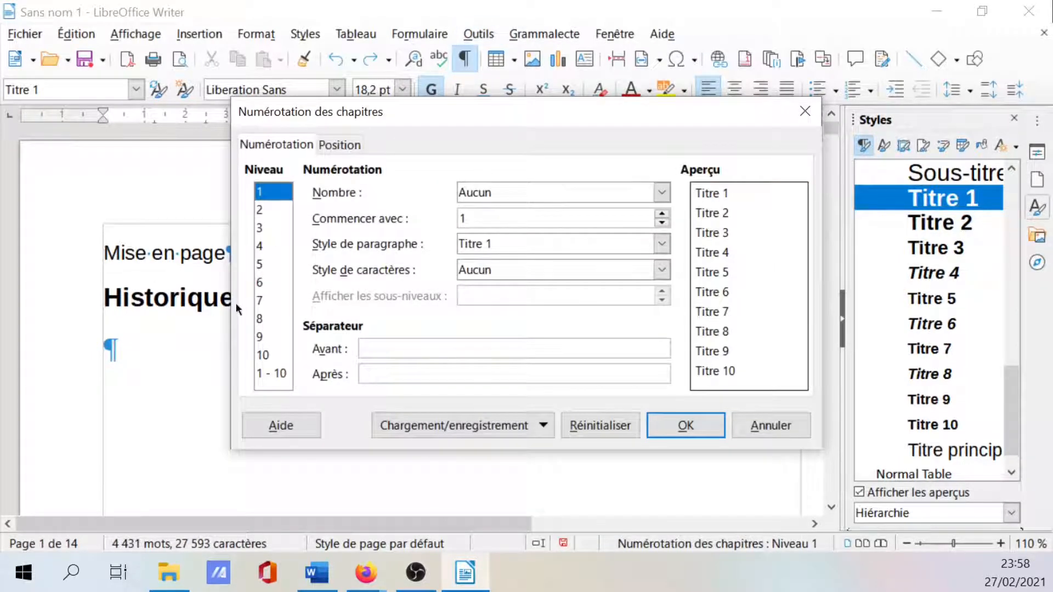
click(262, 211)
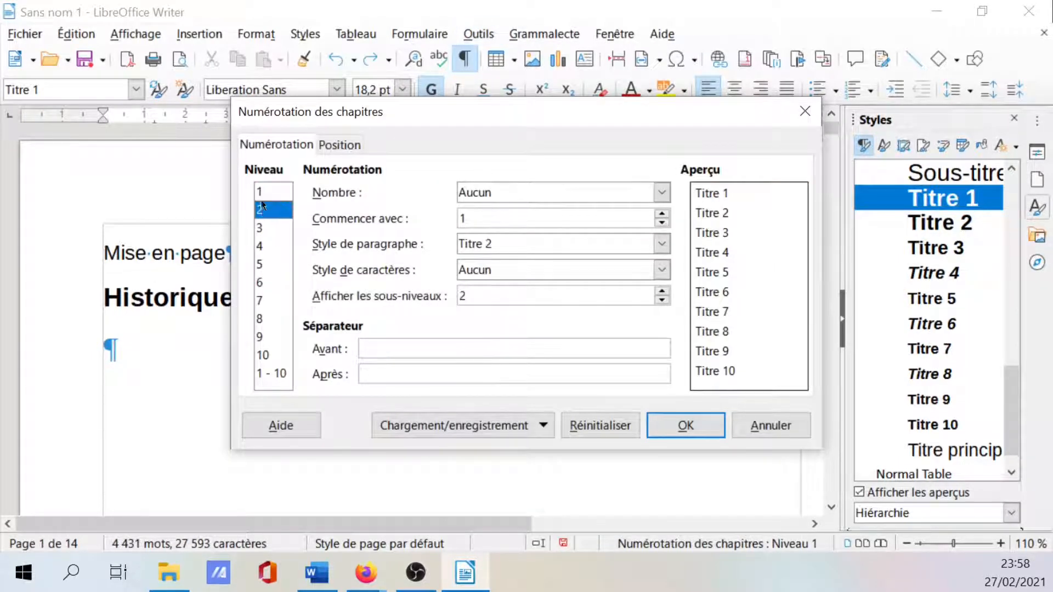
click(264, 193)
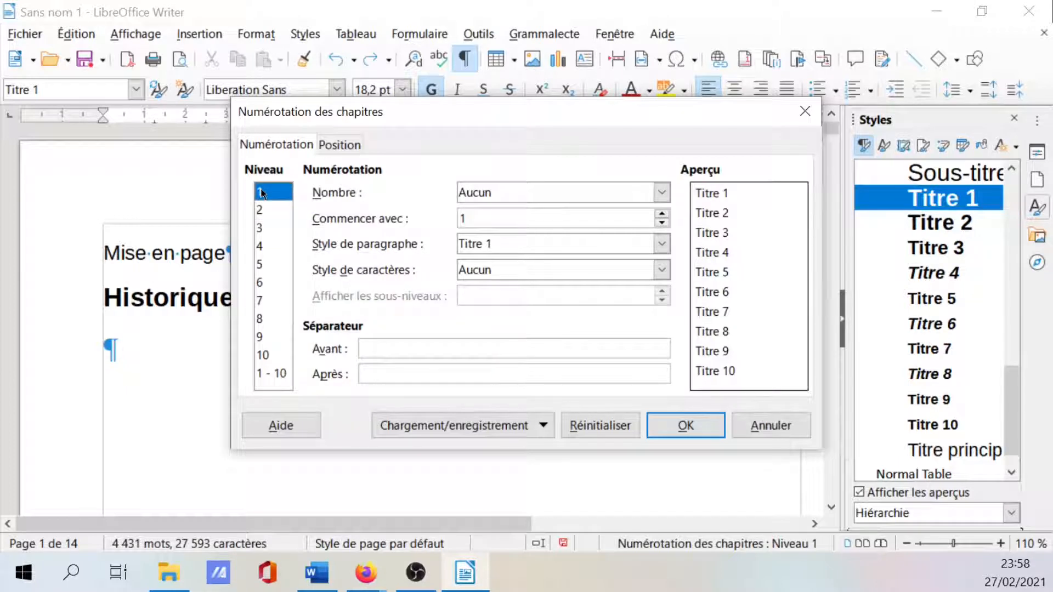
click(466, 191)
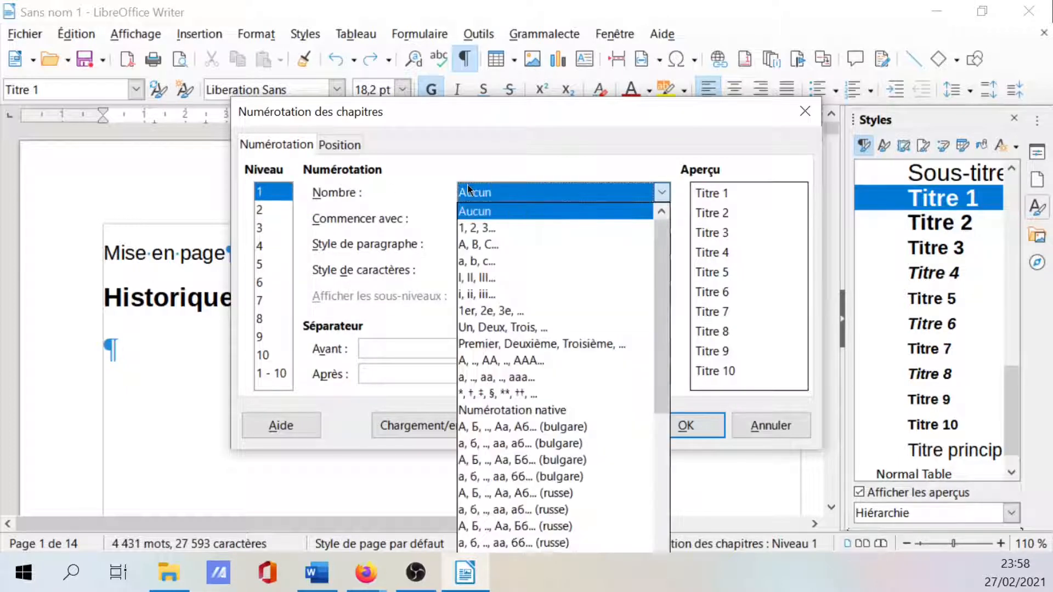
click(492, 229)
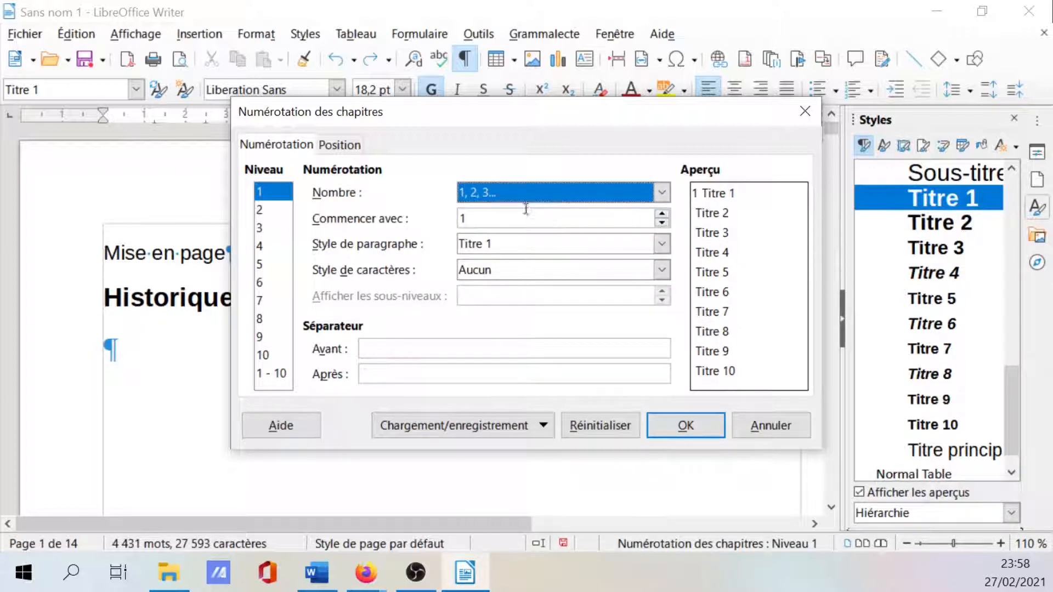
click(586, 213)
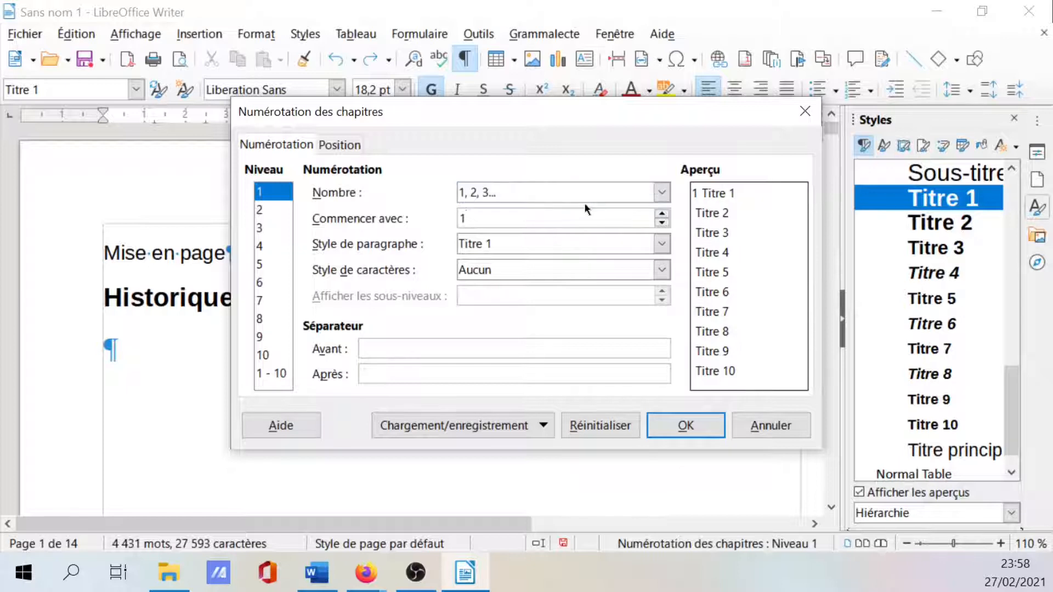
click(585, 198)
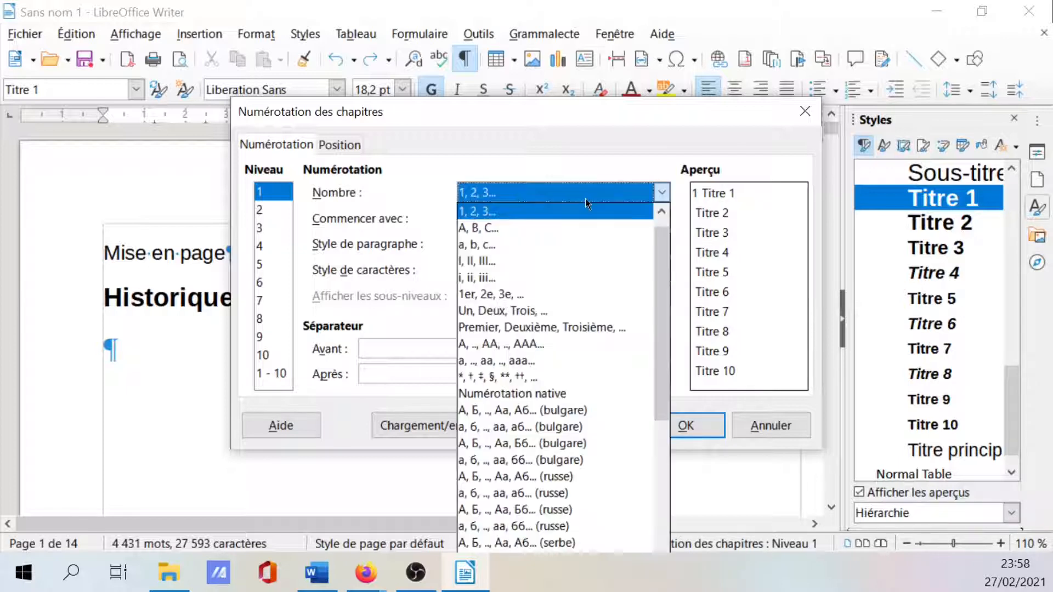
click(518, 261)
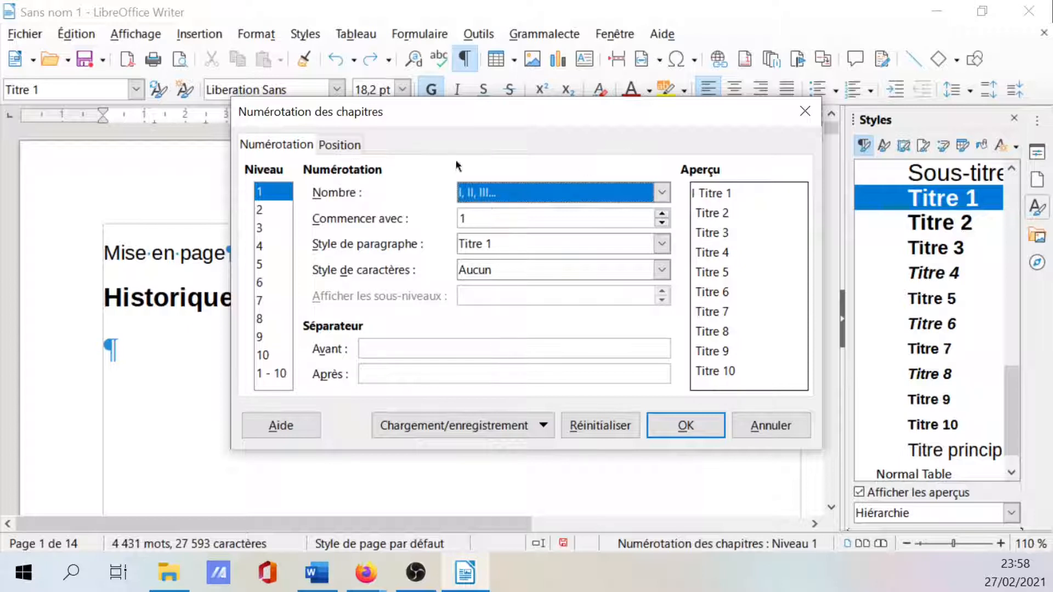
Step: Set the chapter numbering of level 2 (Titre 2) to "1, 2, 3..." and apply the numbering to the document
click(259, 211)
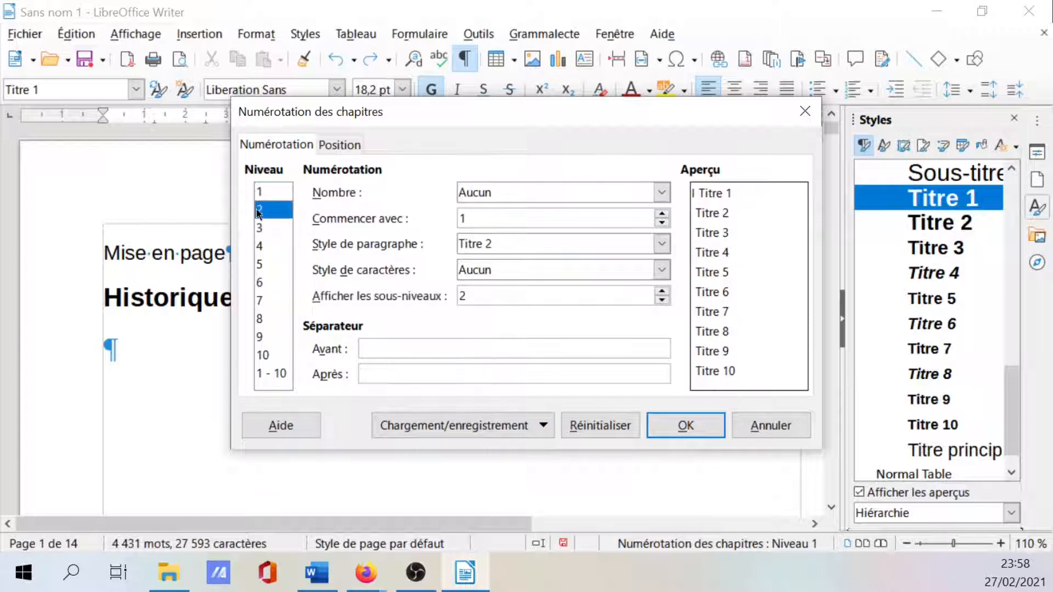
click(556, 198)
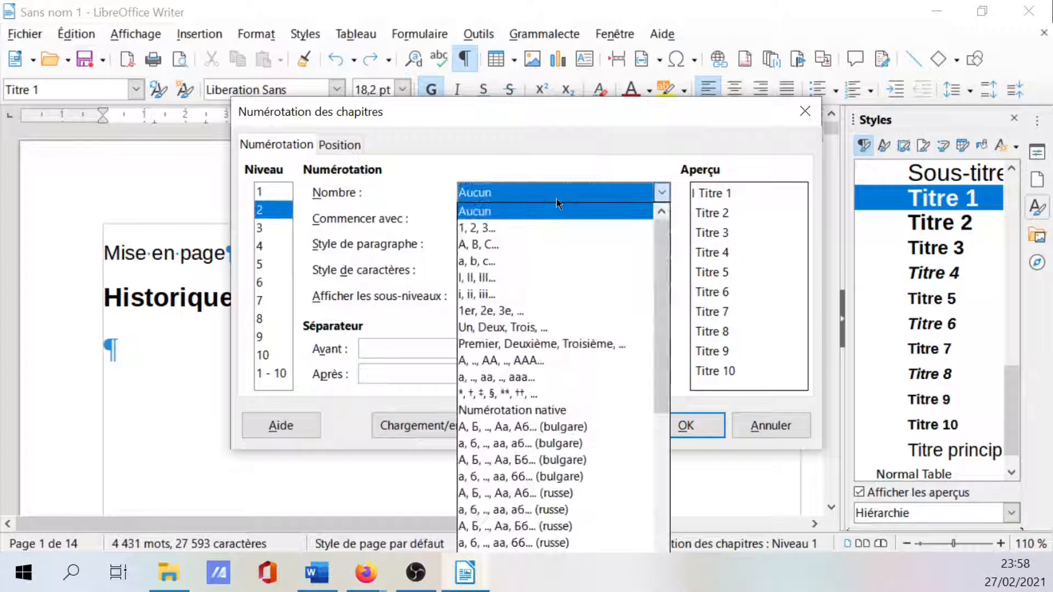
click(494, 228)
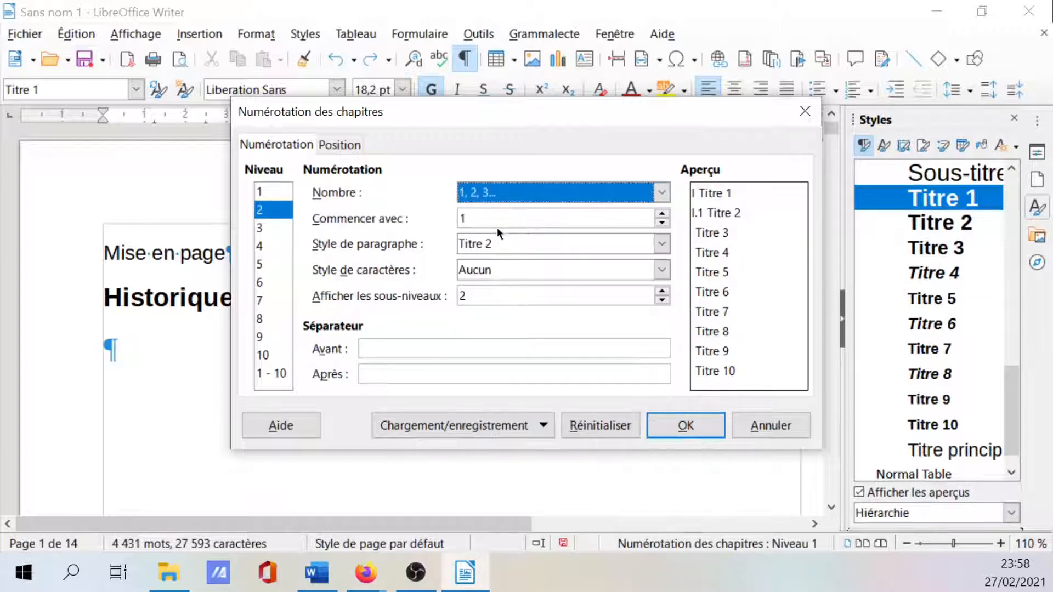
click(498, 193)
scroll(537, 285, down, 7)
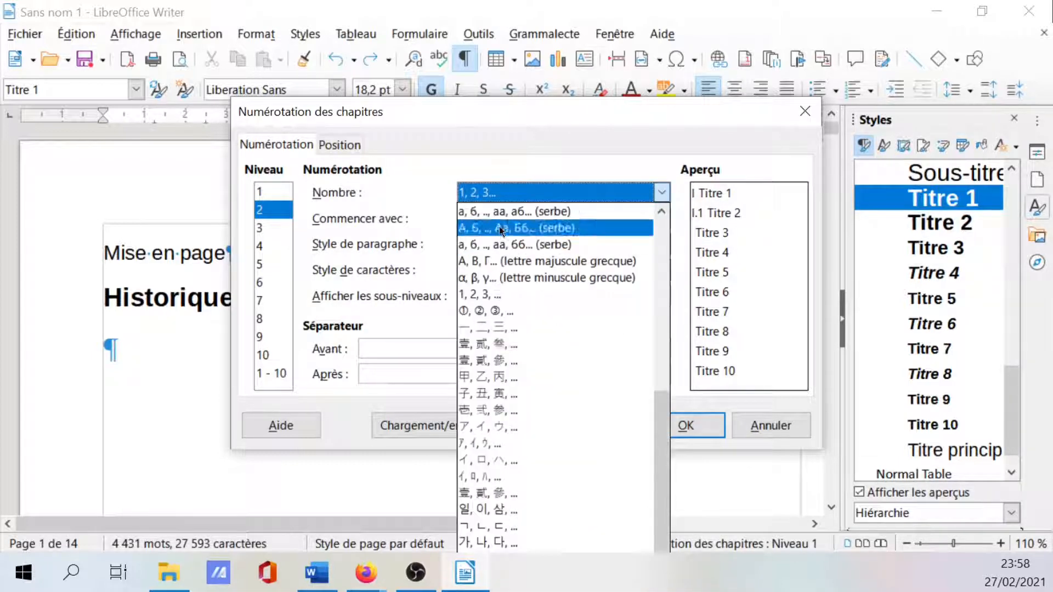
click(384, 197)
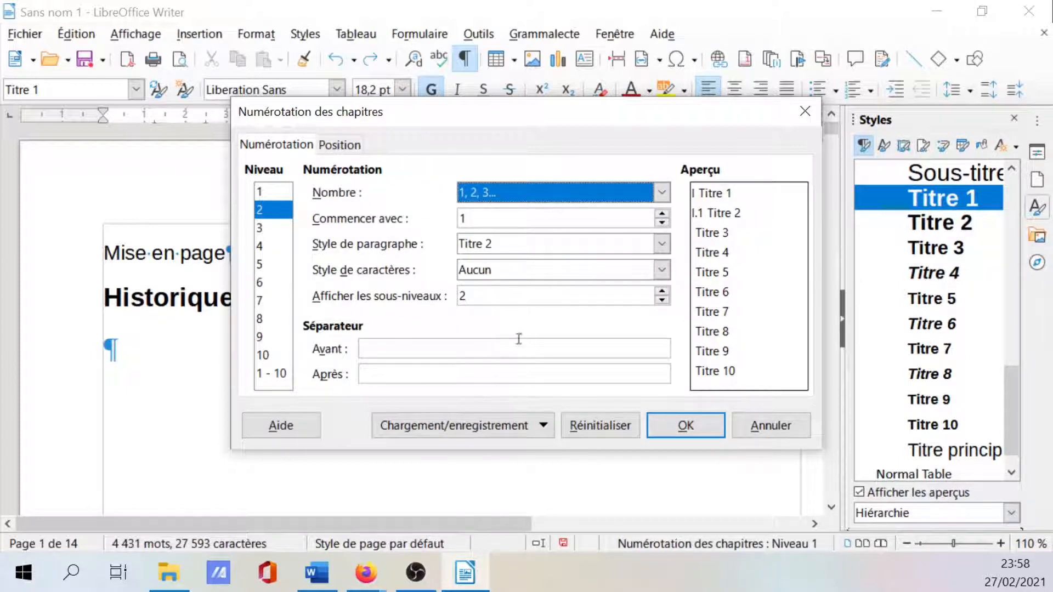
click(667, 426)
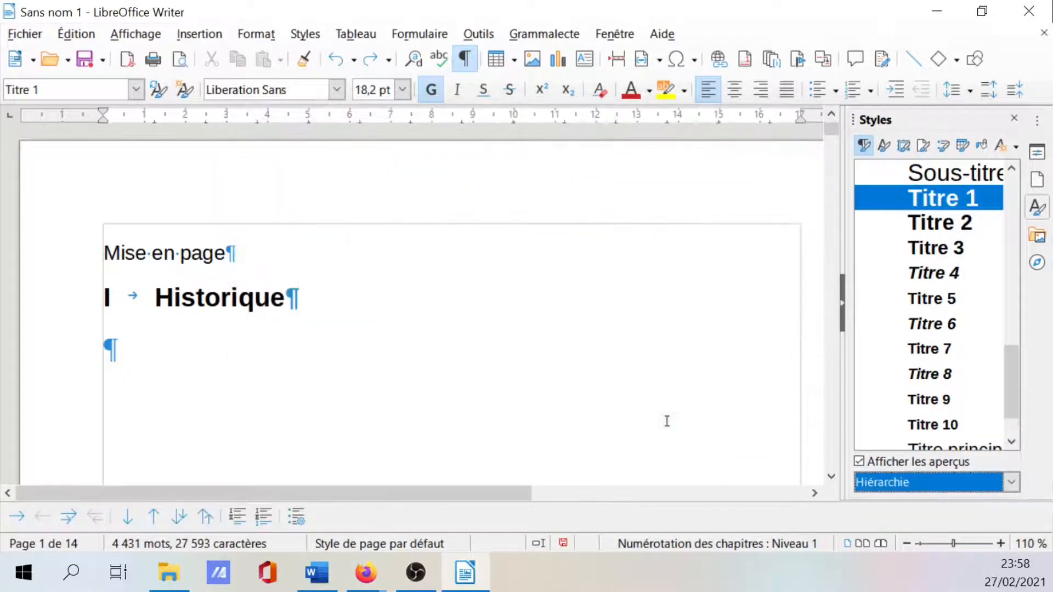
Step: Examine the chapter numbers of the Titre 1 and Titre 2 headings through to the "Les livres" heading
scroll(199, 291, down, 20)
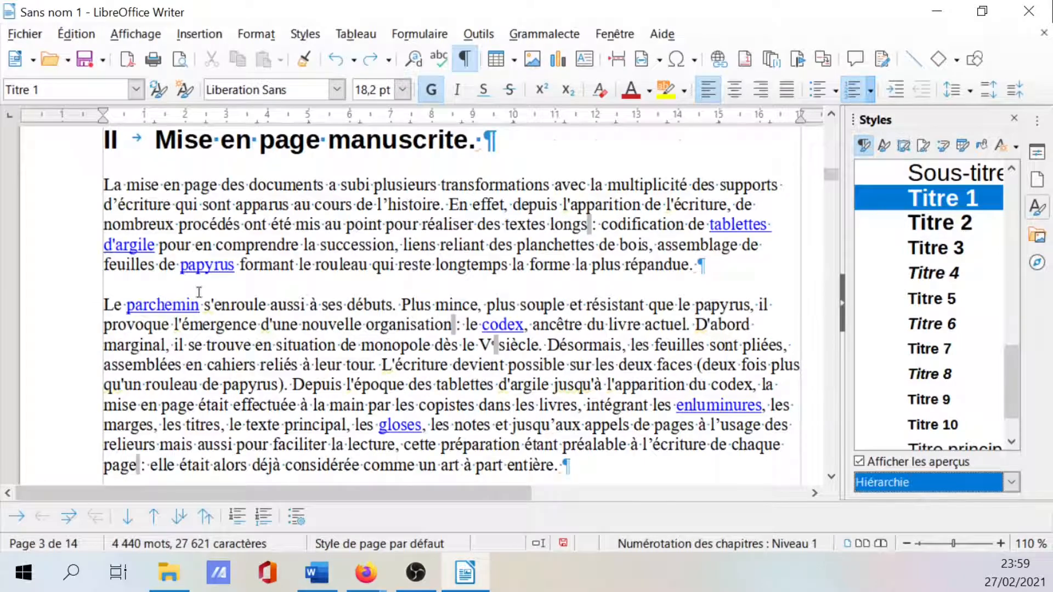
scroll(199, 292, down, 10)
scroll(199, 291, down, 15)
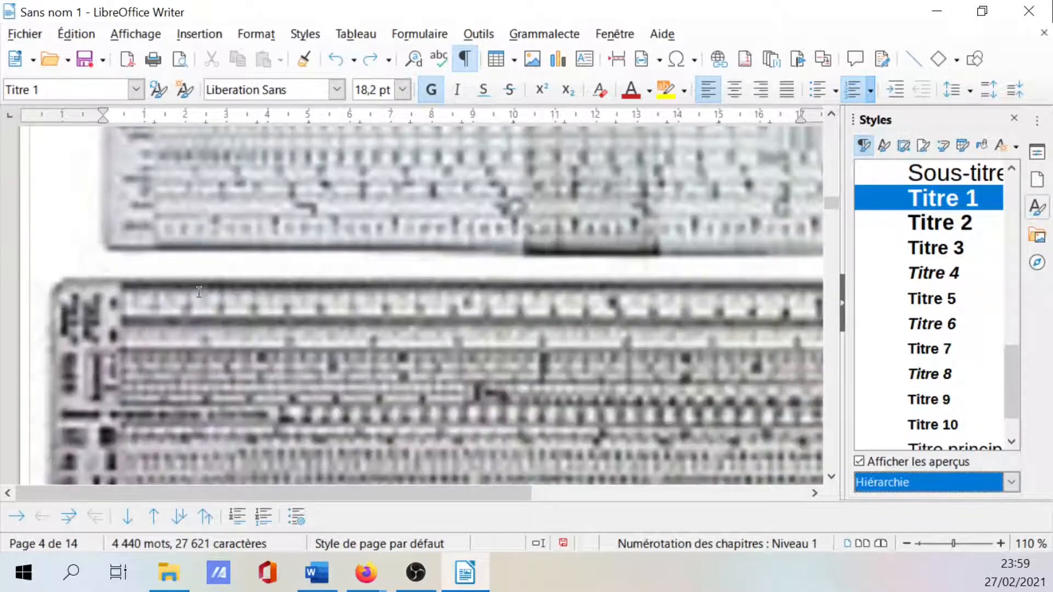
scroll(199, 291, down, 4)
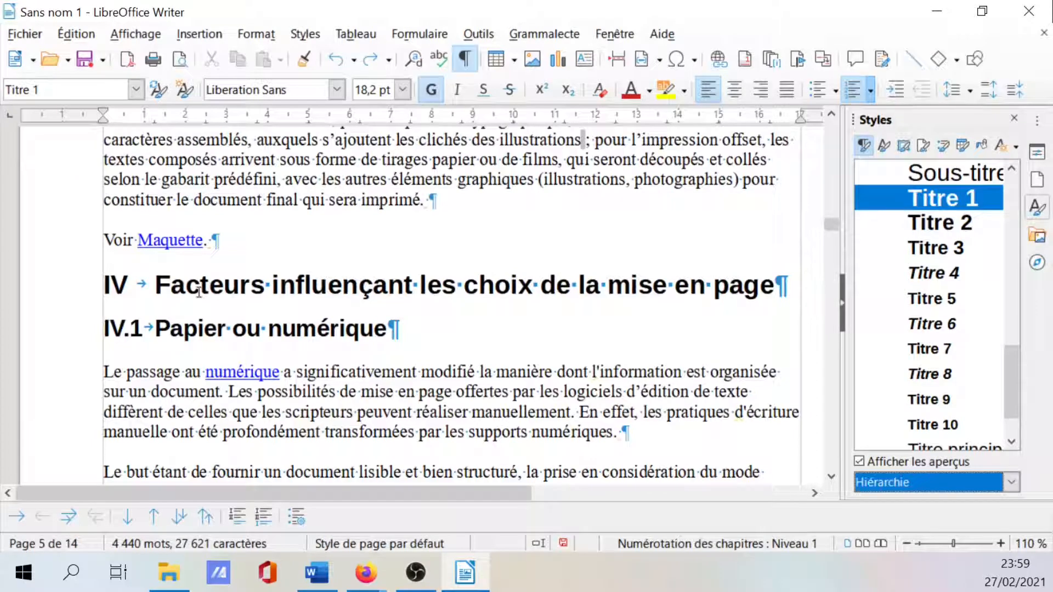
scroll(199, 292, down, 6)
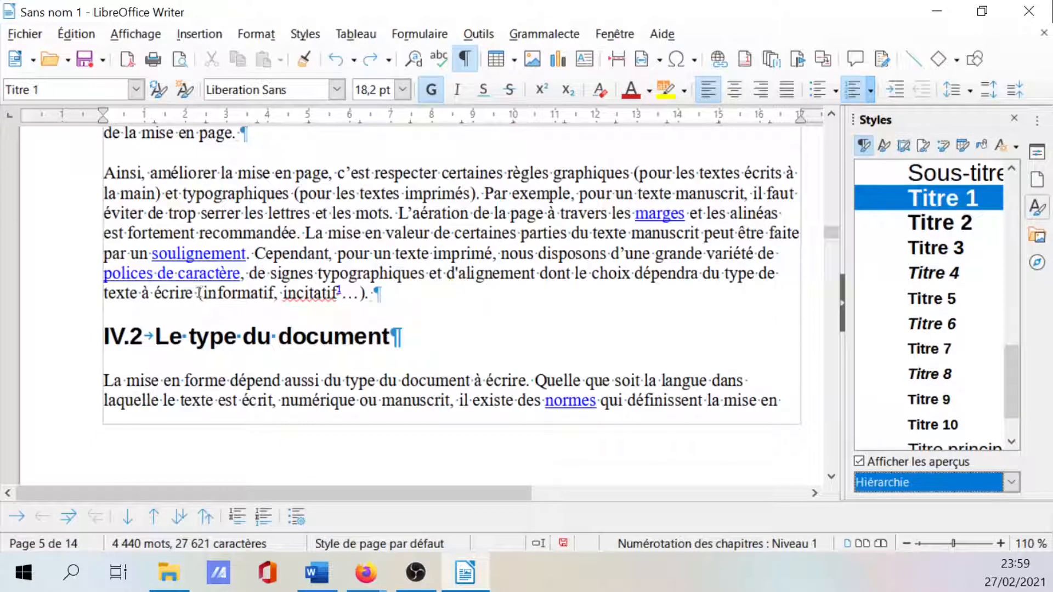
scroll(199, 292, down, 5)
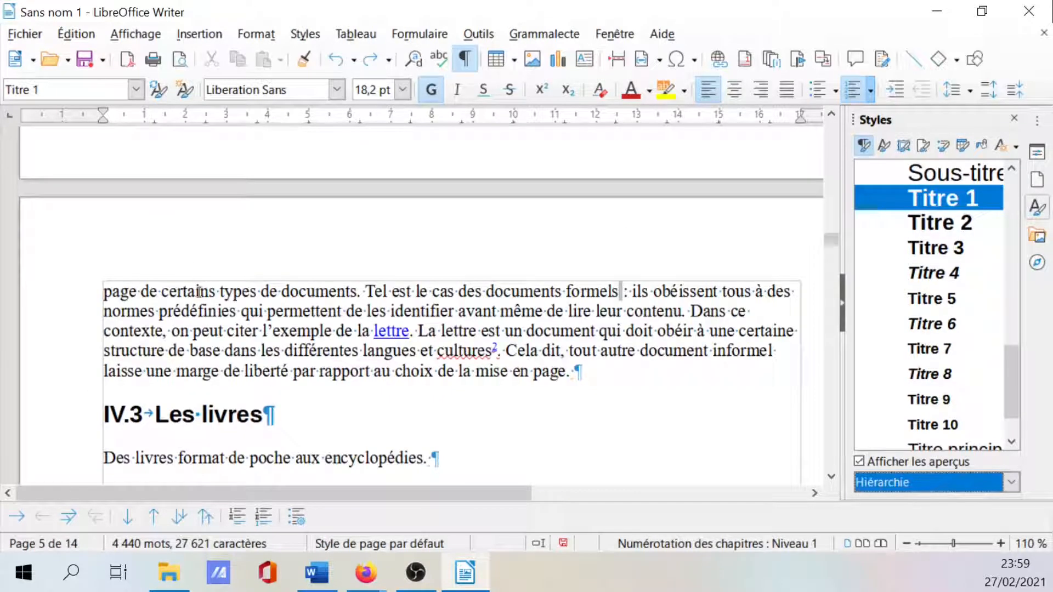
Step: Reopen the chapter numbering settings
click(475, 33)
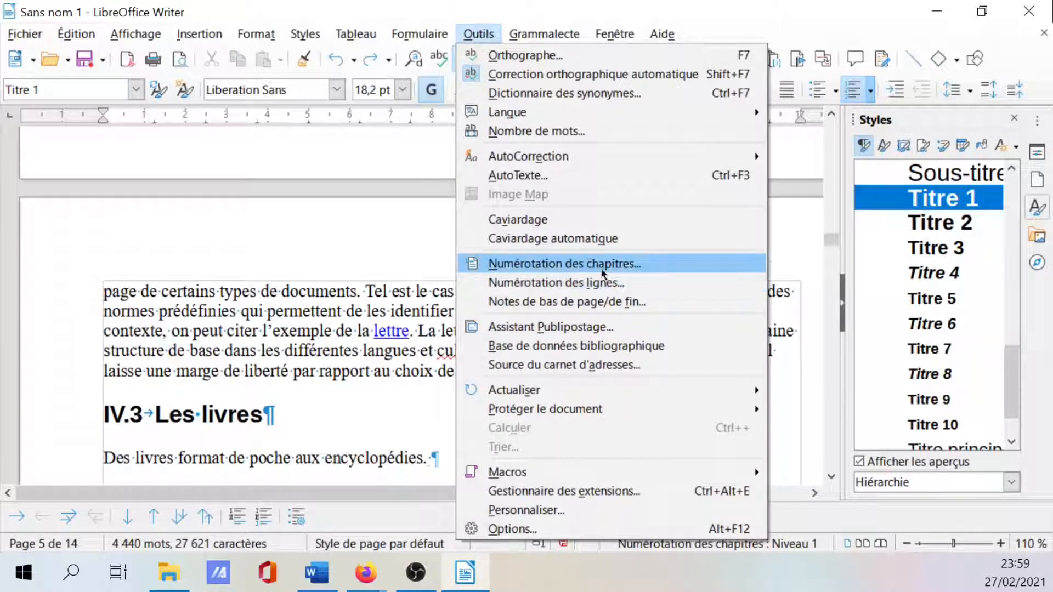